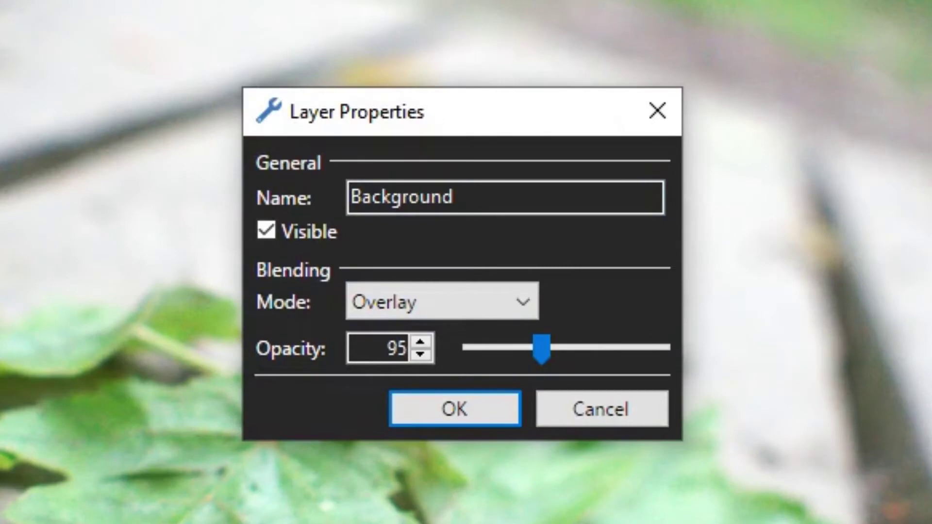
Set the duplicated Background layer's opacity to 124 and apply the layer properties.
left_click_drag(541, 349, 564, 347)
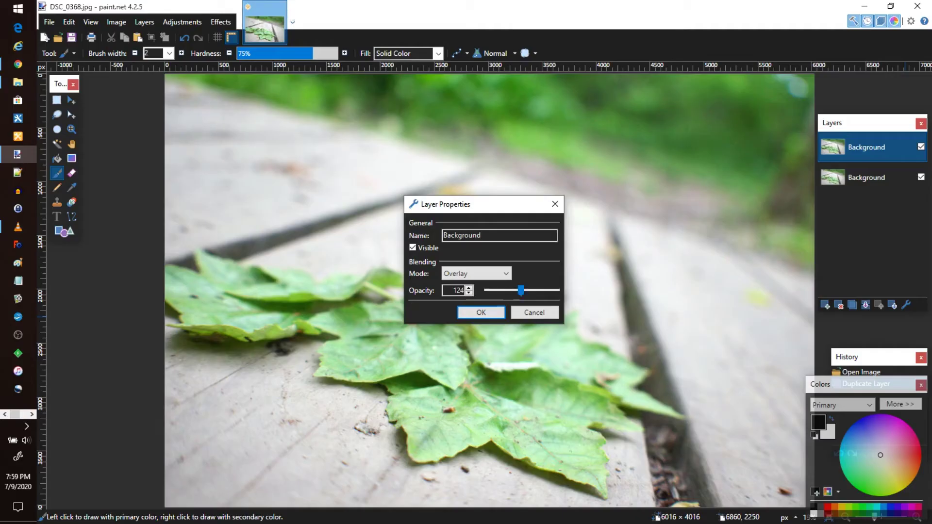
left_click(480, 312)
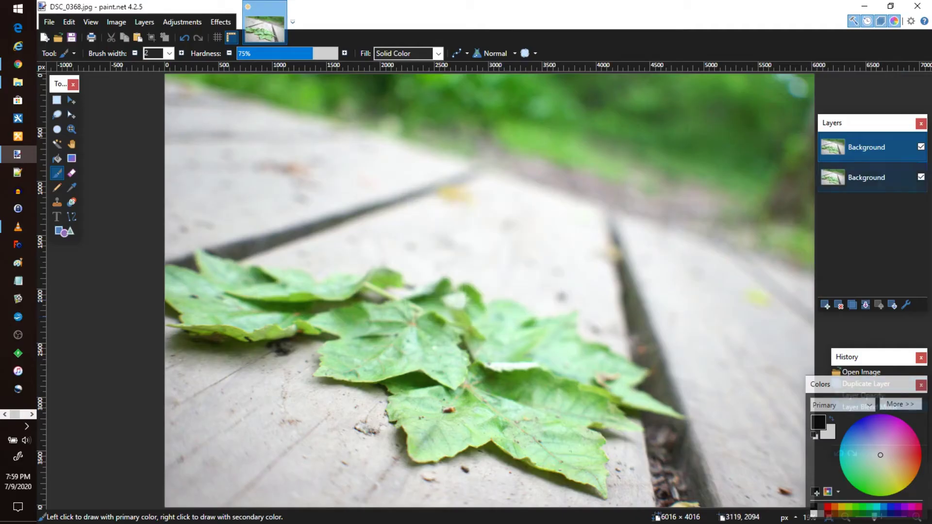
Darken the lower Background layer with a Curves adjustment, pulling the luminosity curve down to a point at about (119, 50).
left_click(871, 177)
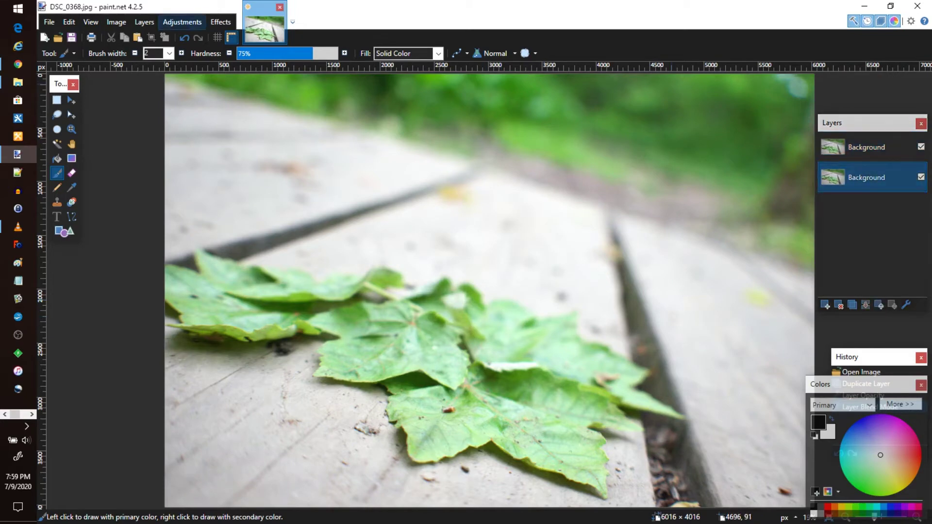
left_click(182, 21)
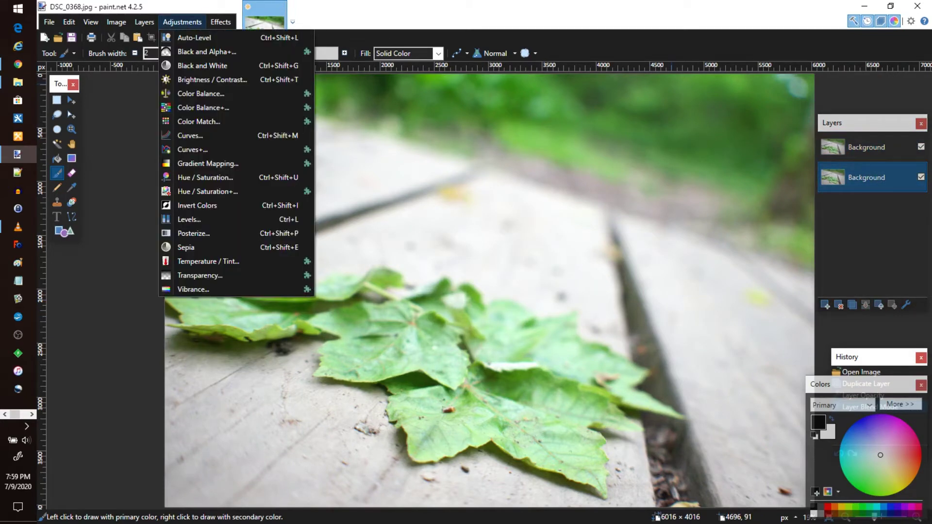
left_click(190, 136)
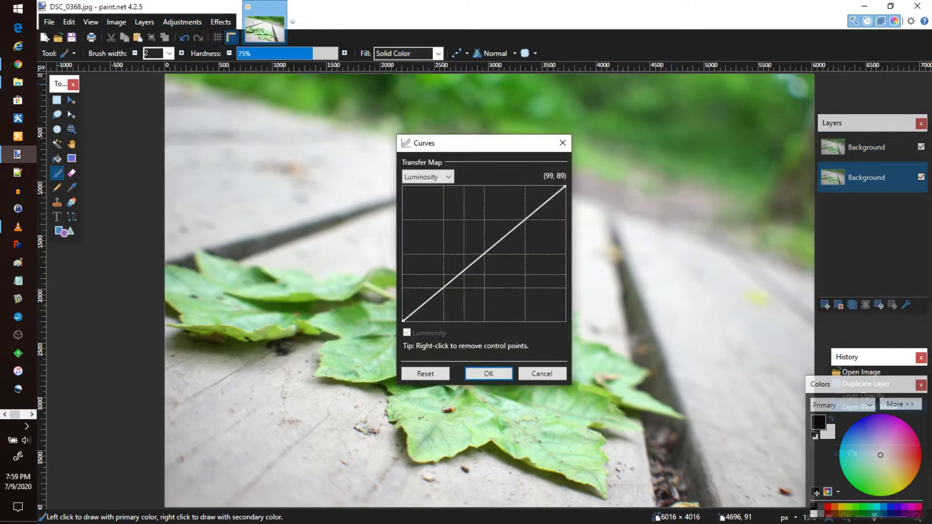
left_click_drag(442, 289, 479, 294)
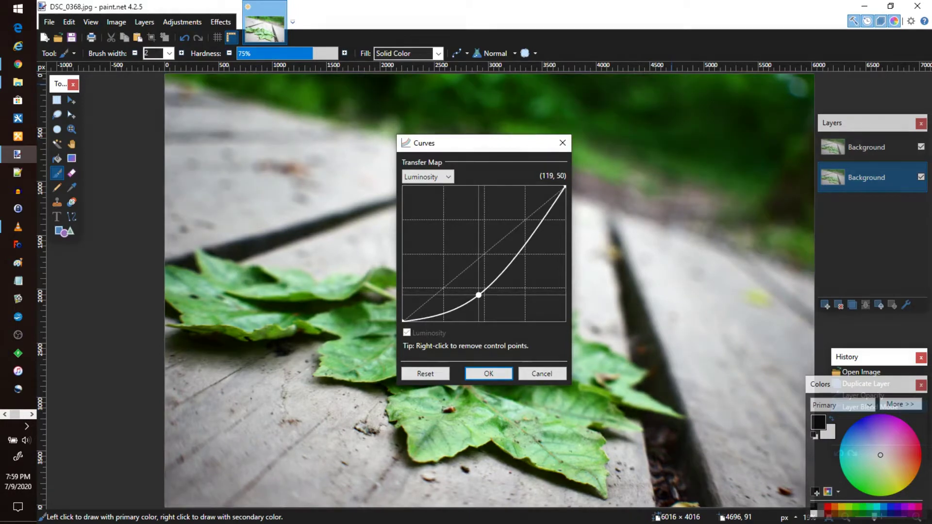
left_click(488, 374)
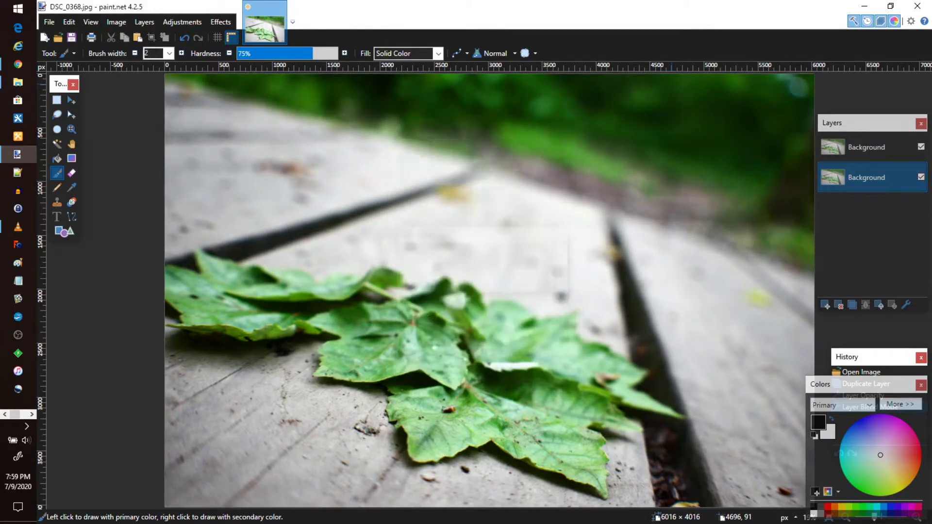
Apply a Vibrance adjustment with an amount of 149 to the lower Background layer.
left_click(182, 22)
key("Down")
key("Down")
key("Down")
key("Down")
key("Down")
key("Down")
key("Down")
key("Down")
key("Down")
key("Down")
key("Down")
key("Down")
key("Up")
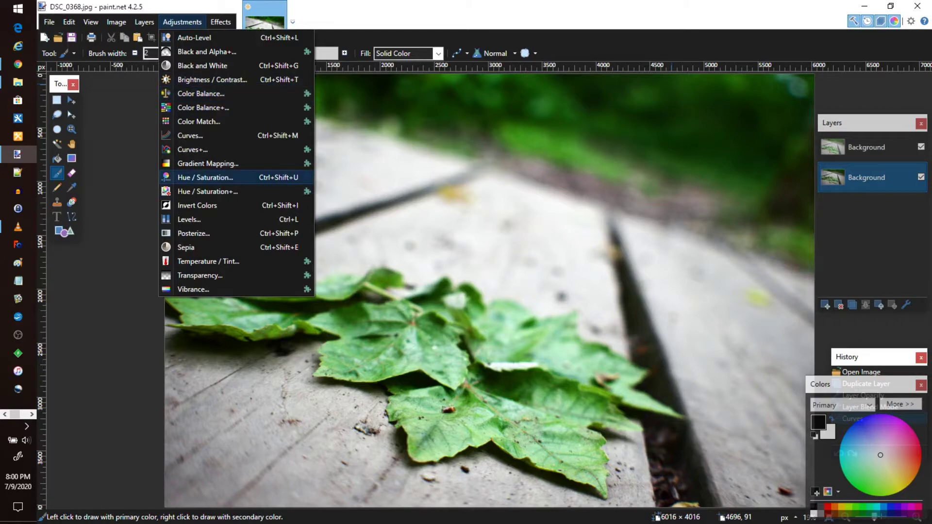
key("Down")
key("Down")
key("Down")
key("Down")
key("Down")
key("Down")
key("Down")
key("Down")
key("Return")
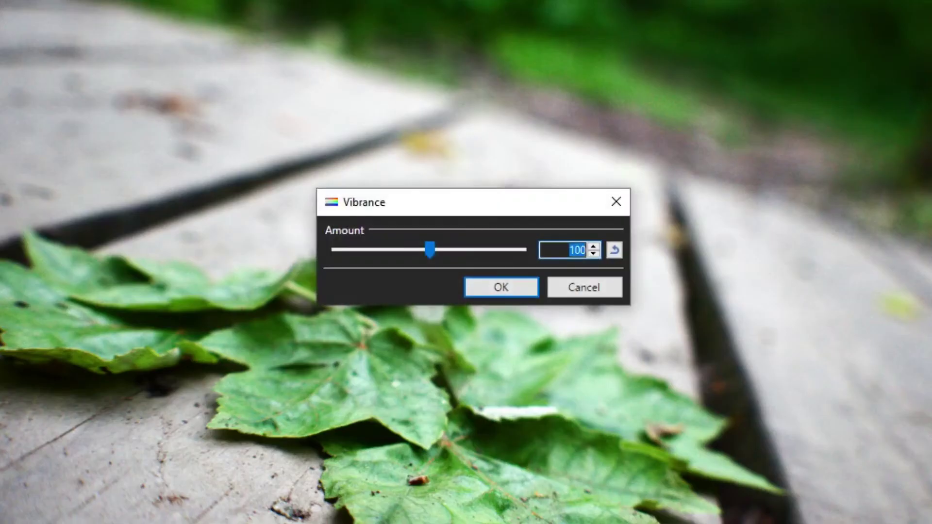
type("151")
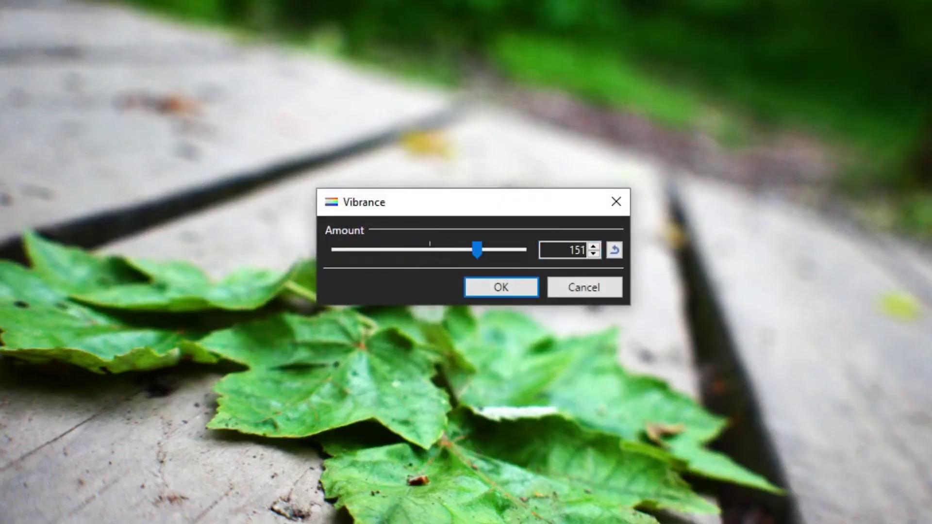
left_click_drag(477, 249, 475, 249)
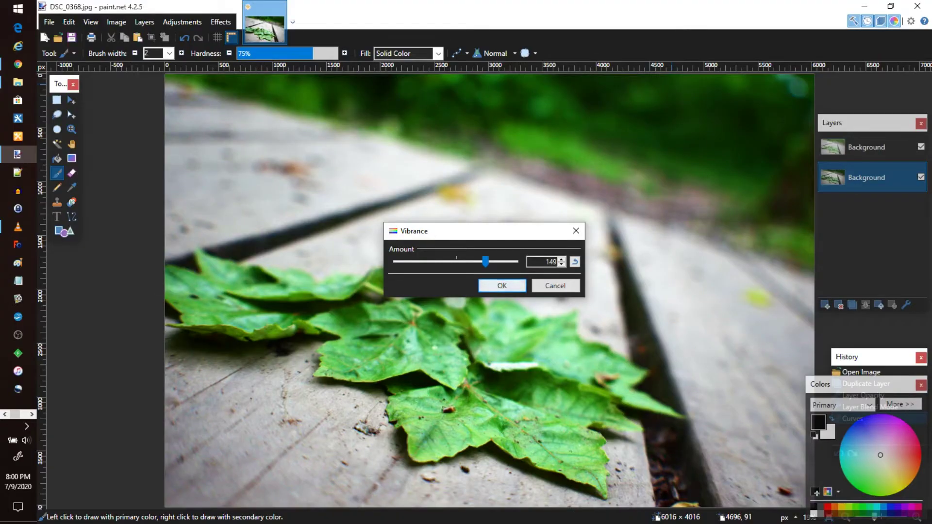
key("Return")
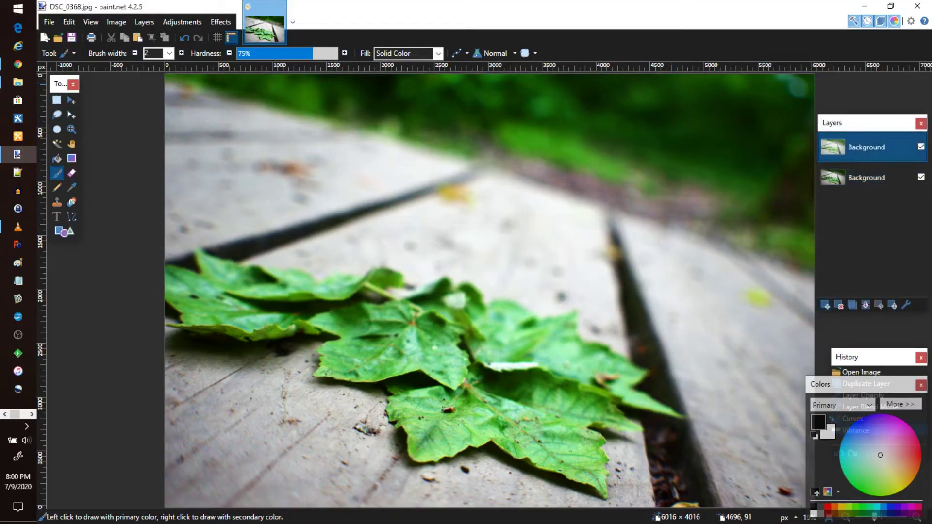
Add a new empty layer above the duplicated Background layer.
key("ctrl+shift+n")
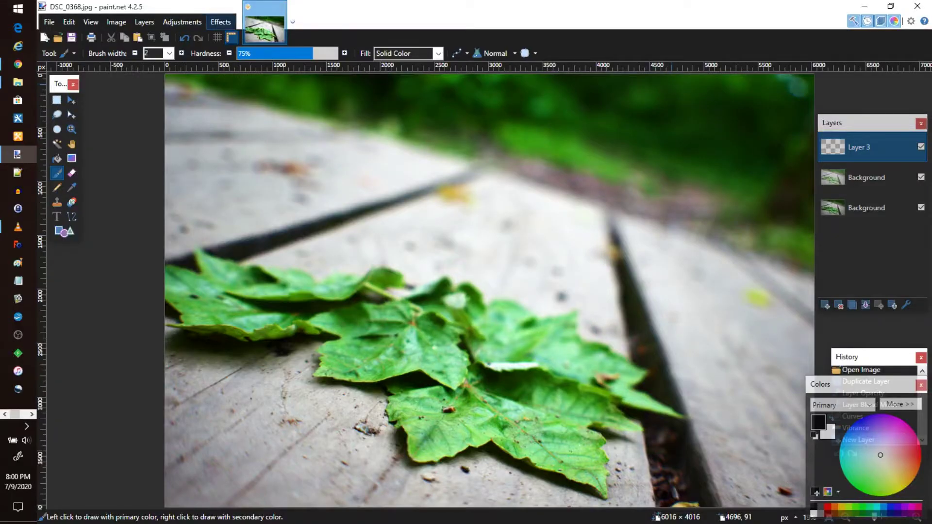
left_click(221, 22)
mouse_move(262, 52)
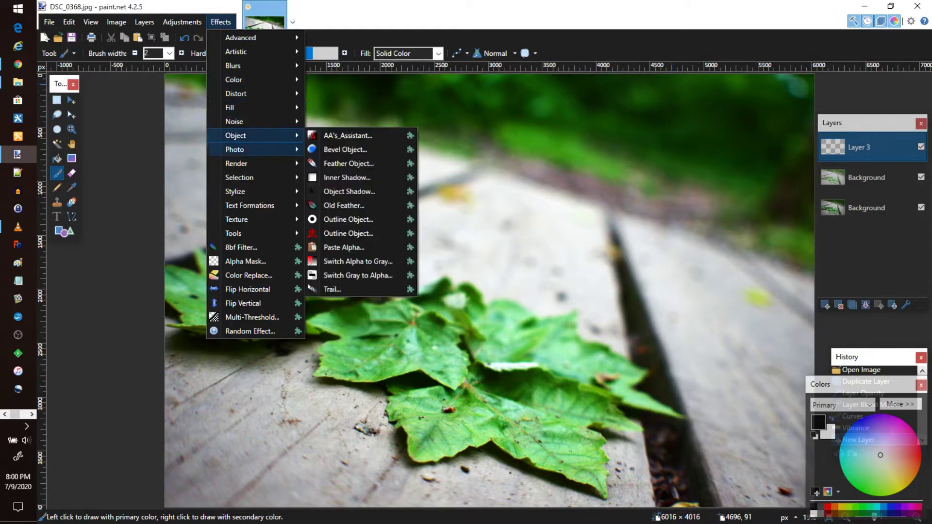
mouse_move(262, 149)
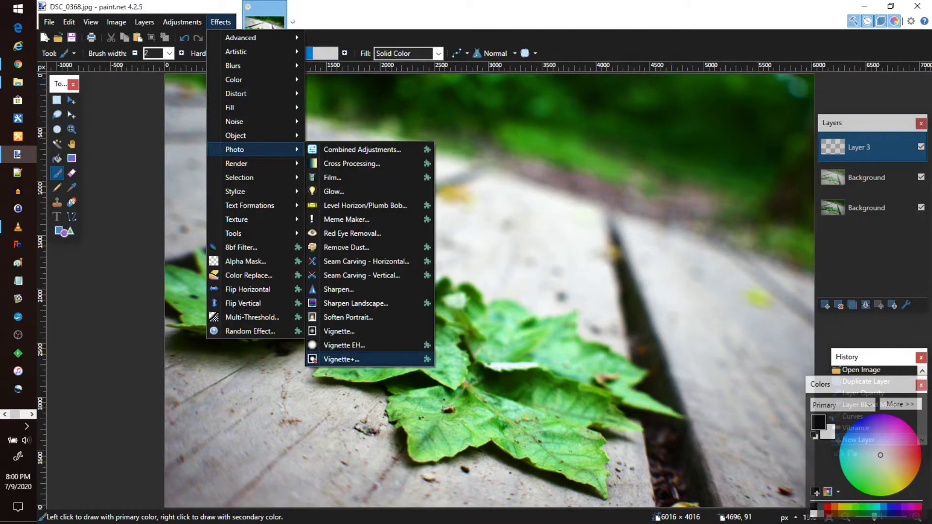
left_click(344, 345)
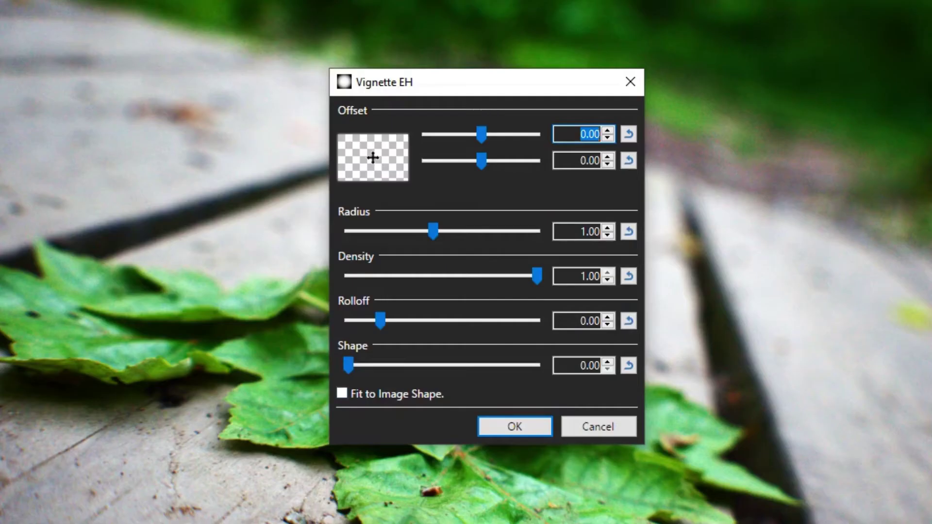
left_click_drag(373, 157, 361, 167)
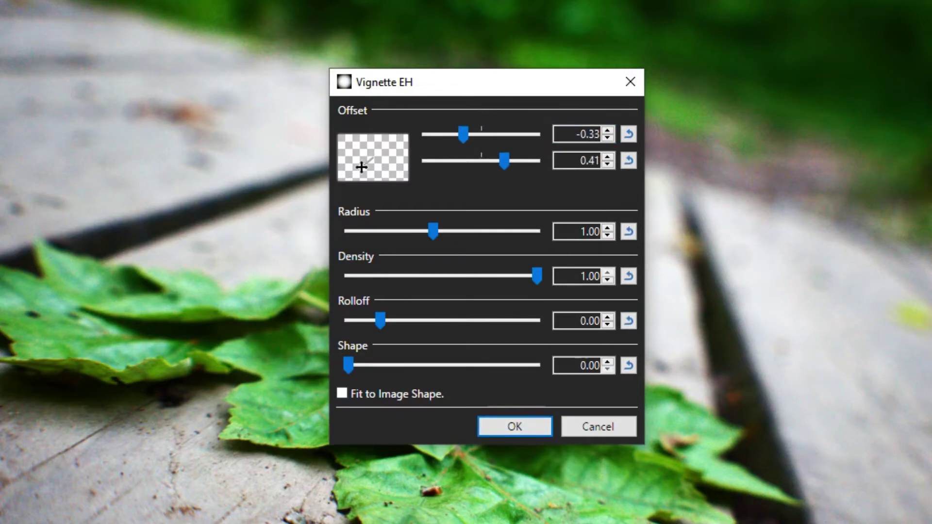
left_click_drag(348, 365, 493, 365)
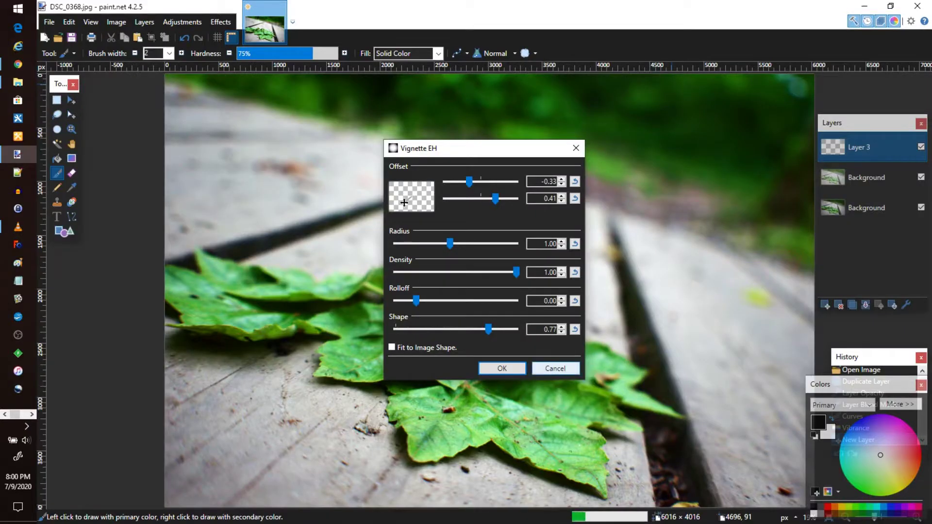
key("Return")
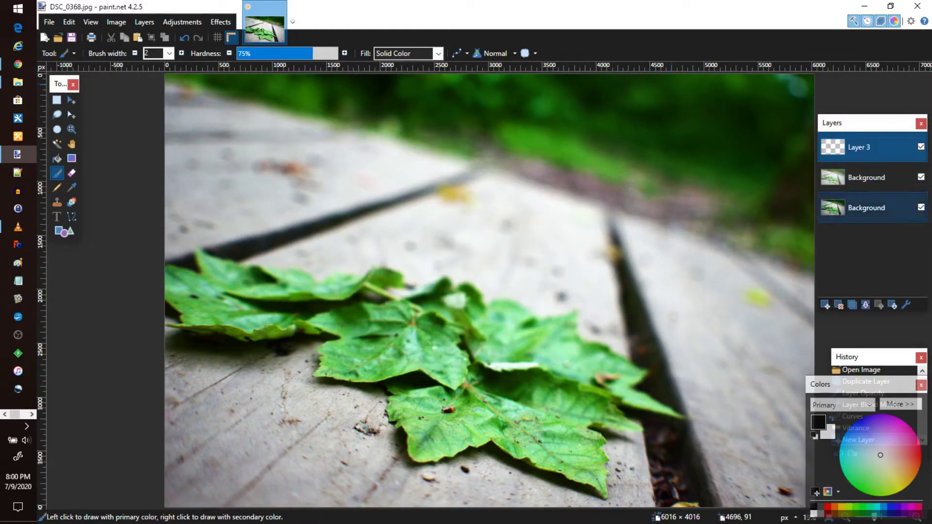
Hide Layer 3 and merge the upper Background layer down into the lower one.
left_click(920, 147)
left_click(866, 178)
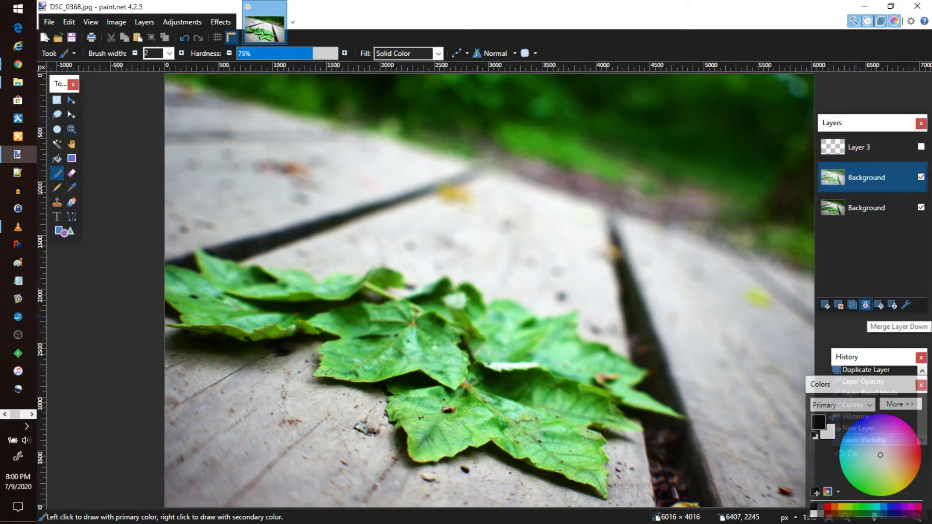
left_click(865, 305)
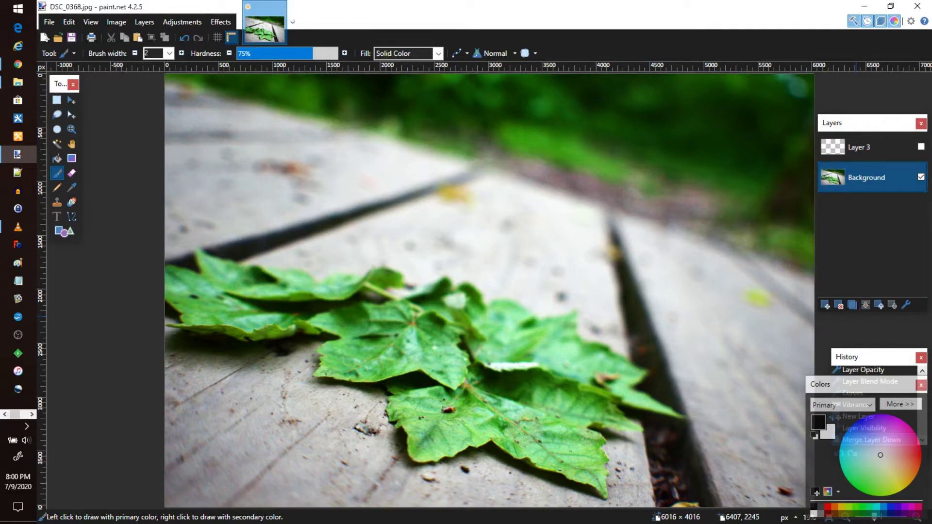
Start a Vignette EH effect on the merged Background layer, with its centre offset to -0.07 horizontally and 0.14 vertically.
left_click(221, 22)
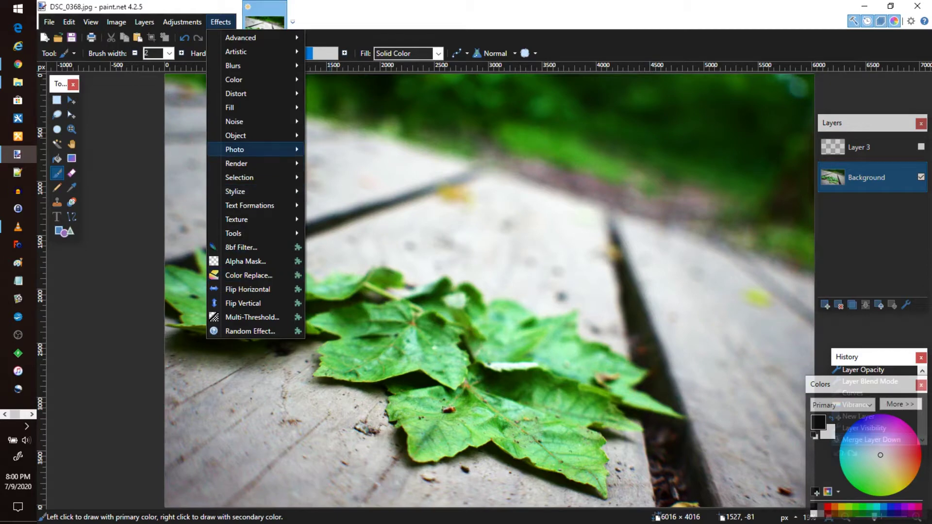
mouse_move(234, 150)
left_click(344, 345)
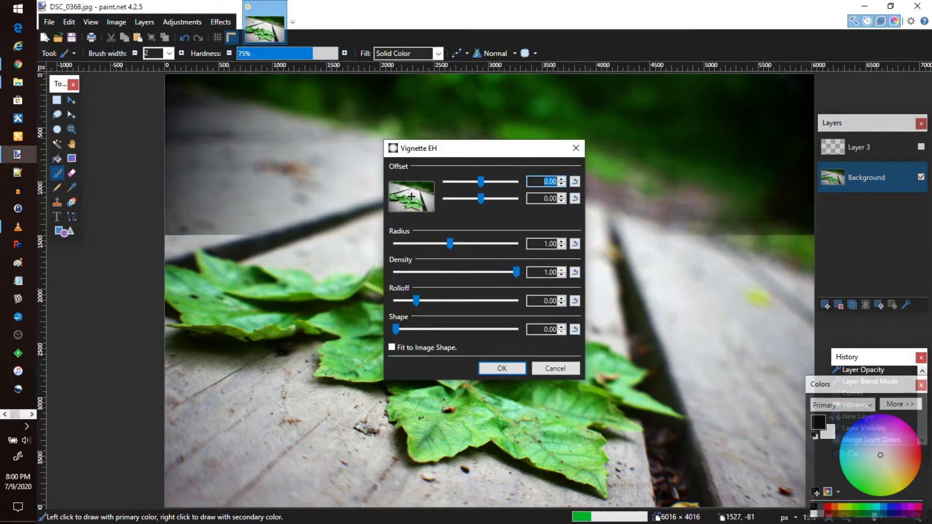
left_click_drag(411, 196, 405, 202)
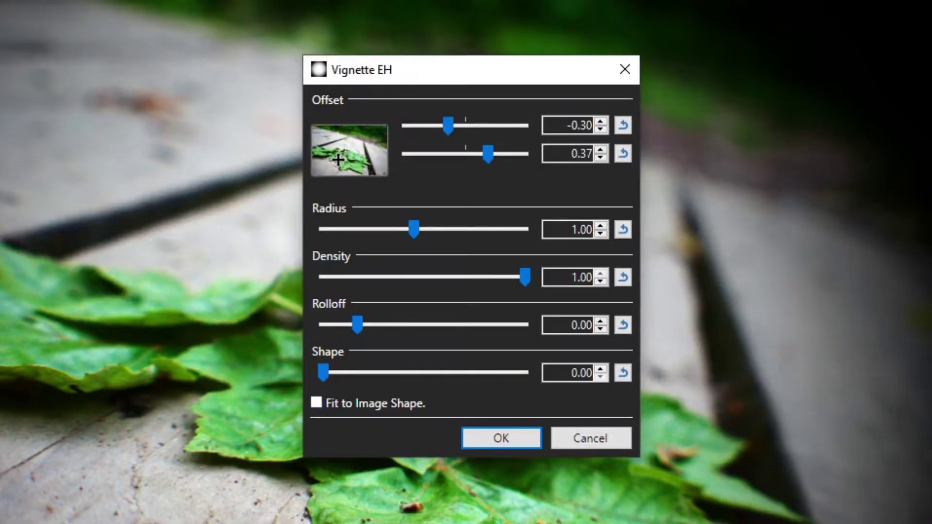
left_click(345, 159)
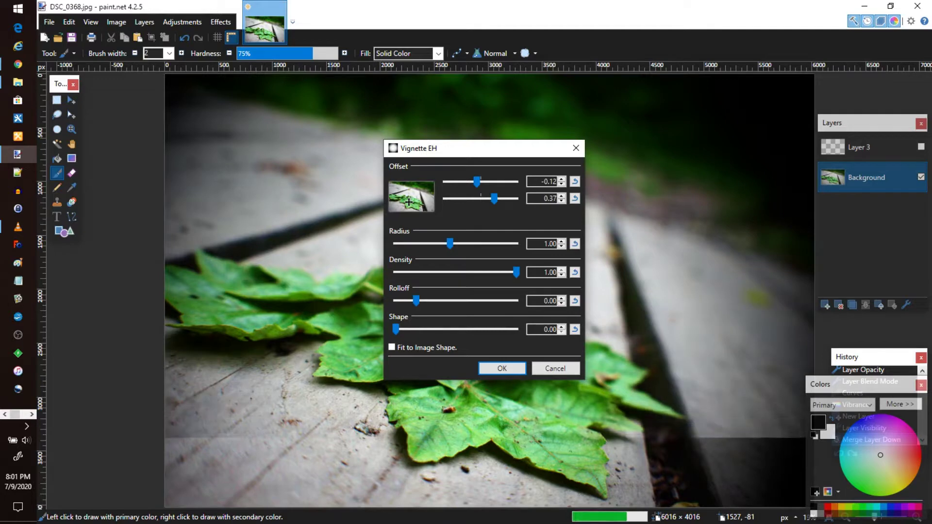
left_click(411, 199)
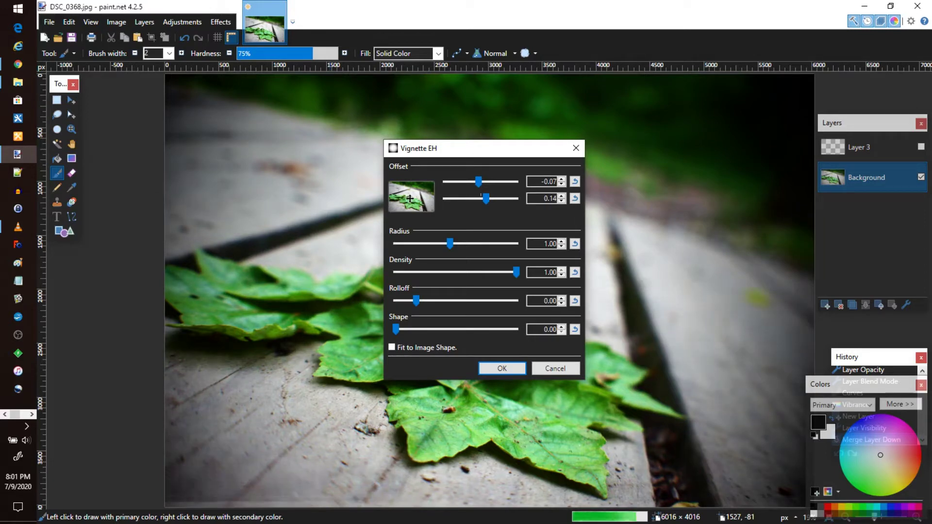
Set the vignette's radius to 0.90, rolloff to 0.14, density to 0.94 and shape to 0.17, and apply it.
left_click_drag(449, 243, 445, 244)
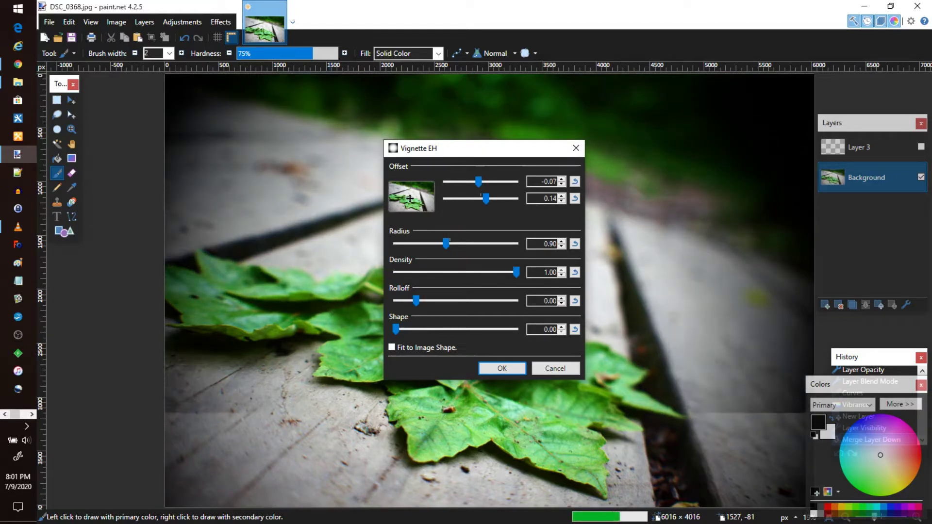
left_click_drag(416, 300, 419, 300)
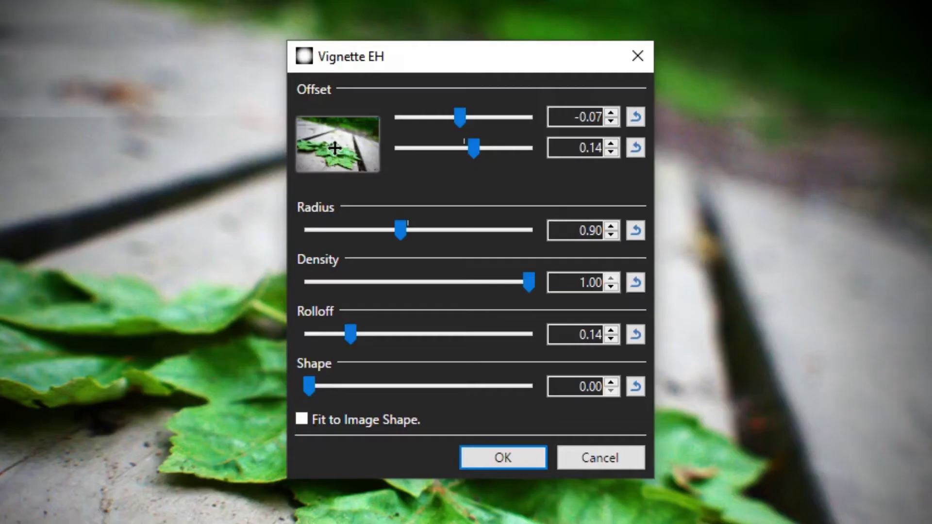
left_click_drag(529, 282, 516, 281)
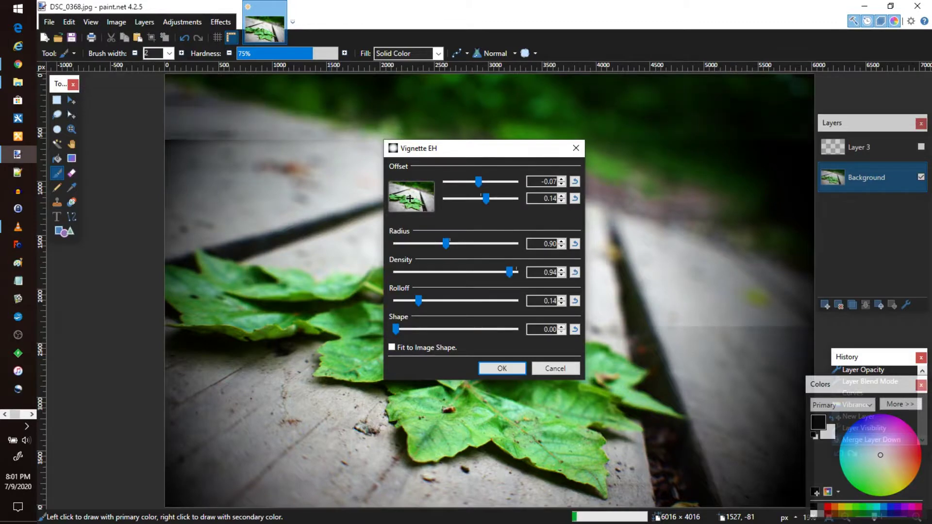
left_click_drag(396, 330, 408, 329)
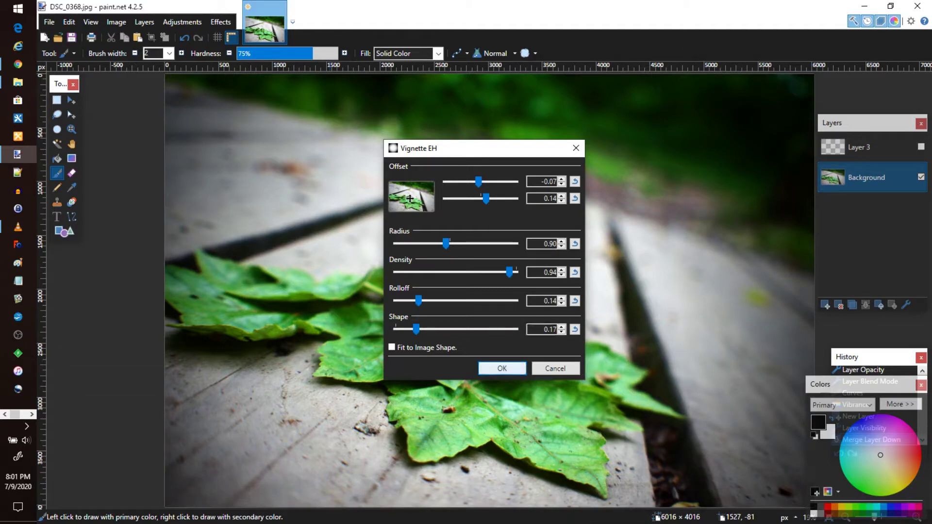
left_click(502, 368)
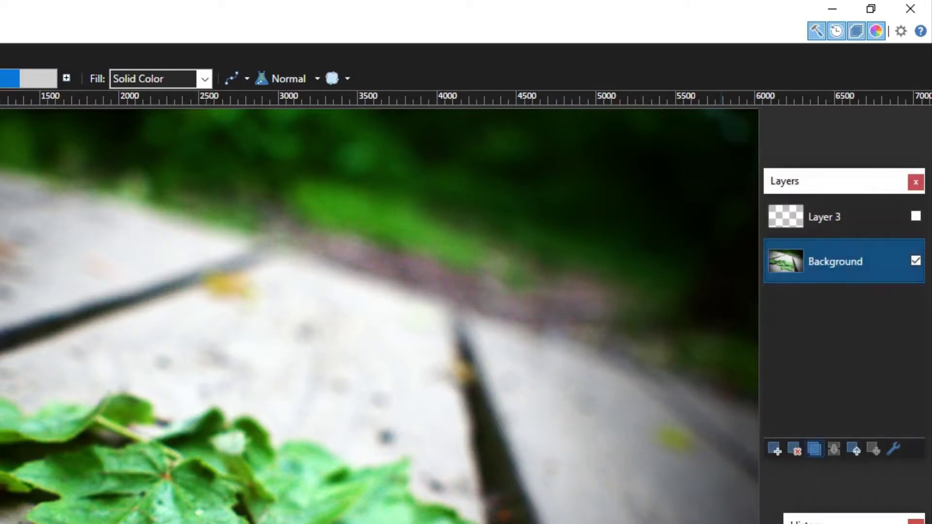
Duplicate the vignetted Background layer and convert the copy to black and white.
left_click(814, 449)
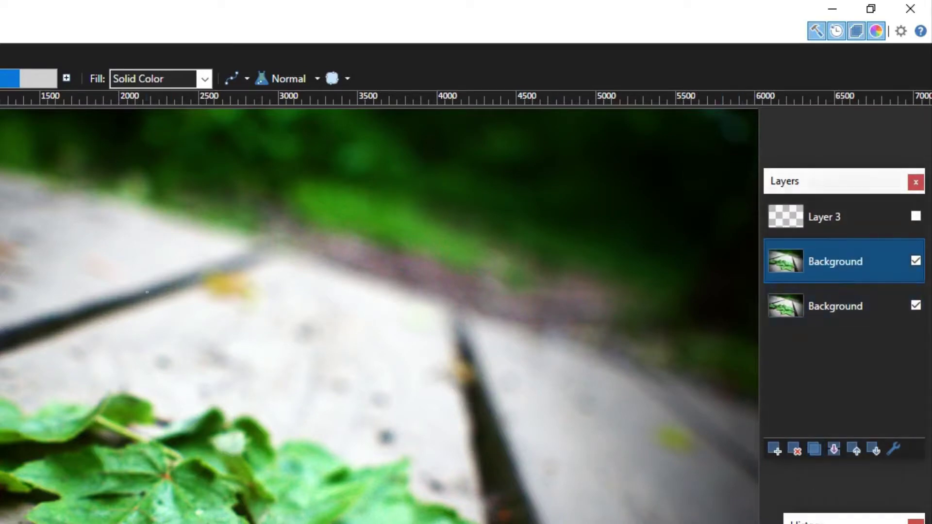
left_click(182, 22)
left_click(202, 65)
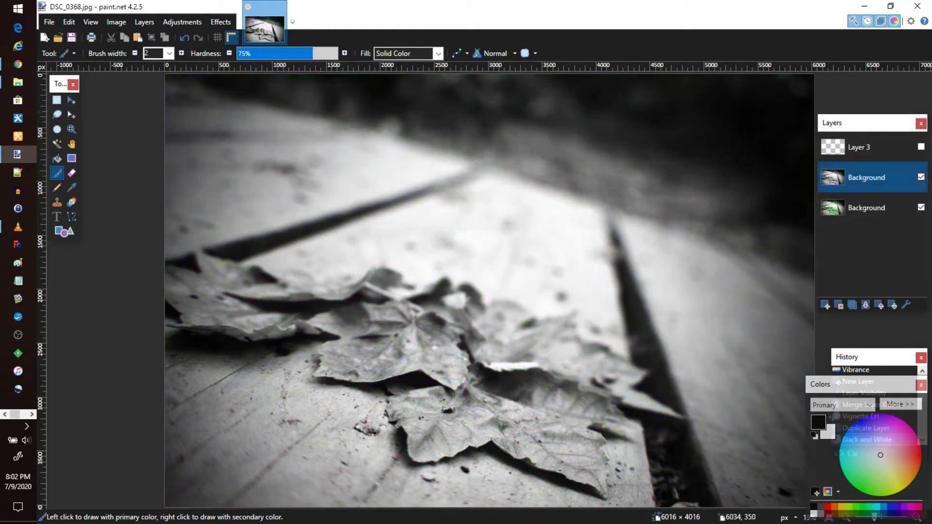
Darken the black-and-white layer with a Luminosity curve, pulling the midtones down to a point at about (120, 51).
left_click(220, 22)
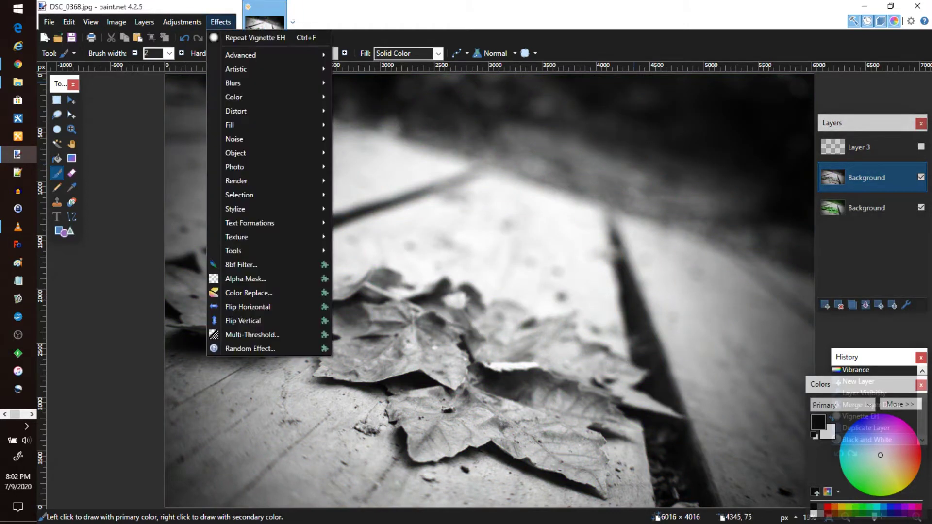
mouse_move(182, 22)
left_click(225, 135)
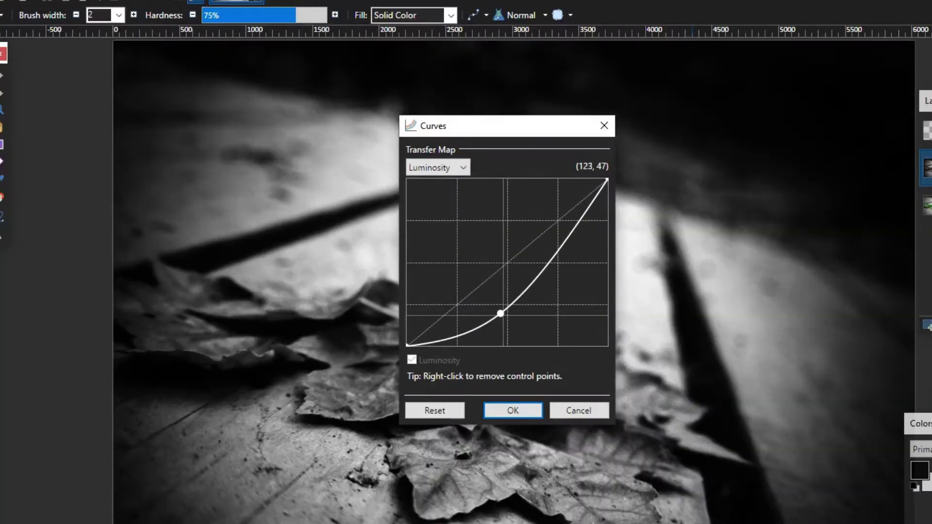
left_click_drag(501, 313, 502, 312)
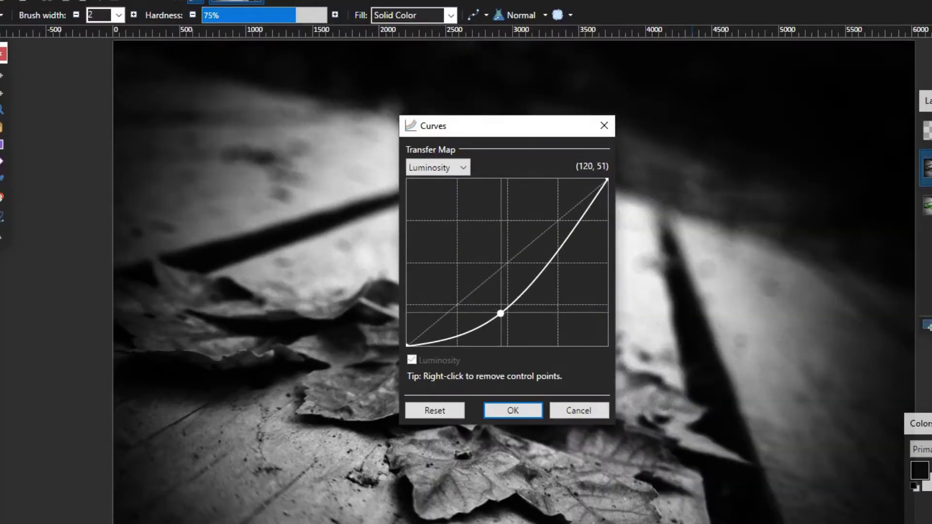
left_click(512, 410)
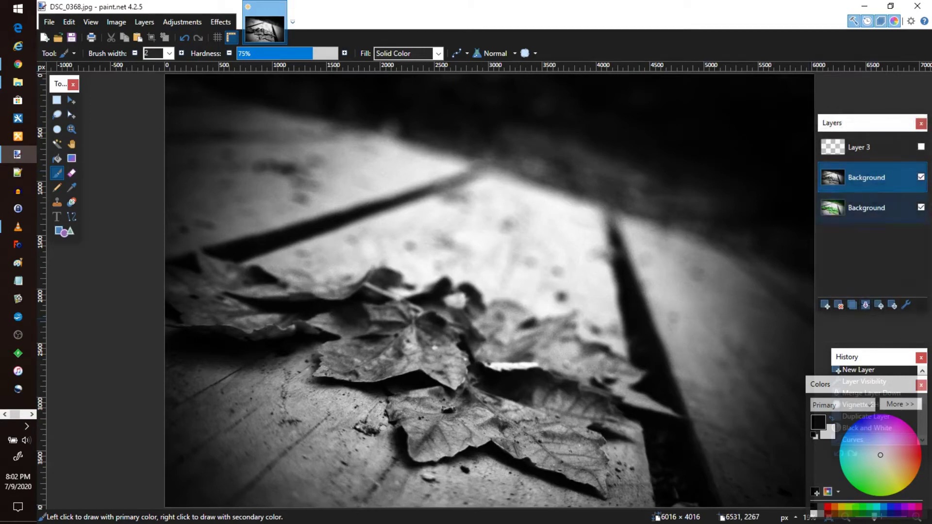
Set the black-and-white Background layer's blend mode to Overlay with an opacity of 64.
left_click(905, 305)
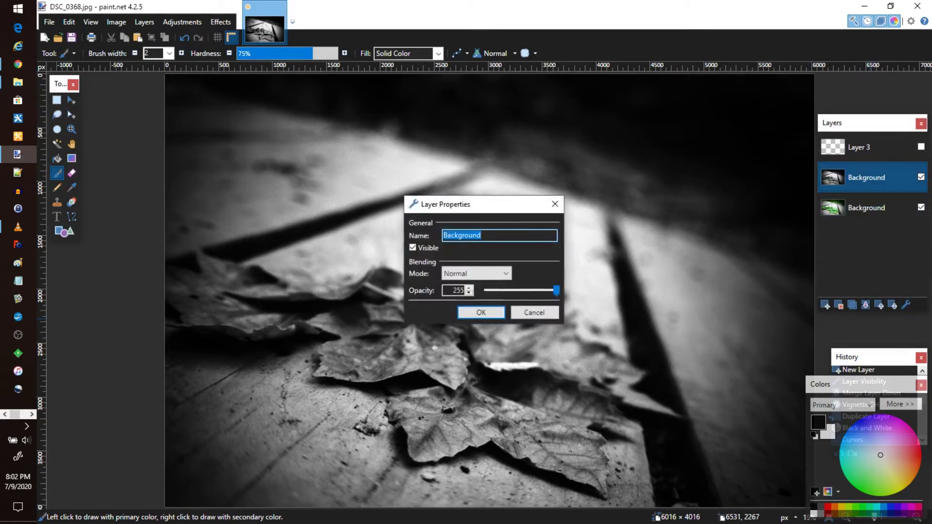
left_click(476, 273)
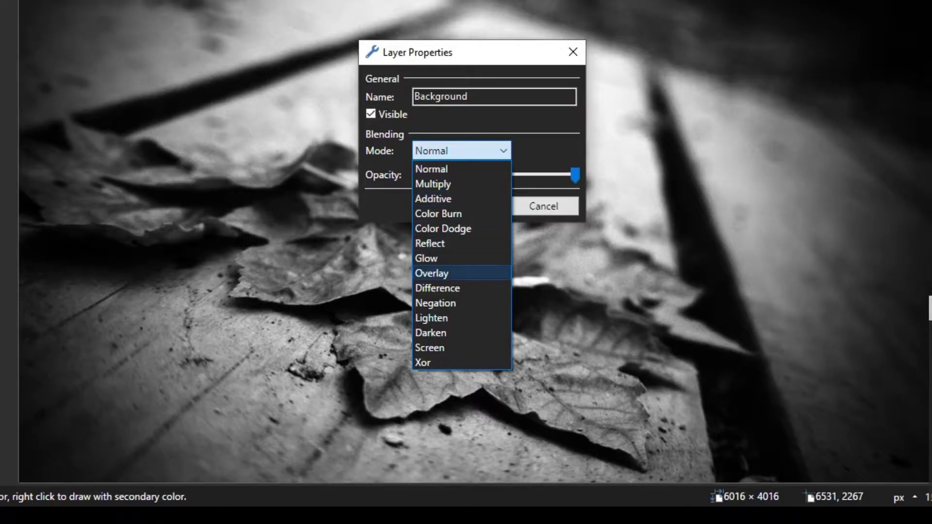
left_click(432, 273)
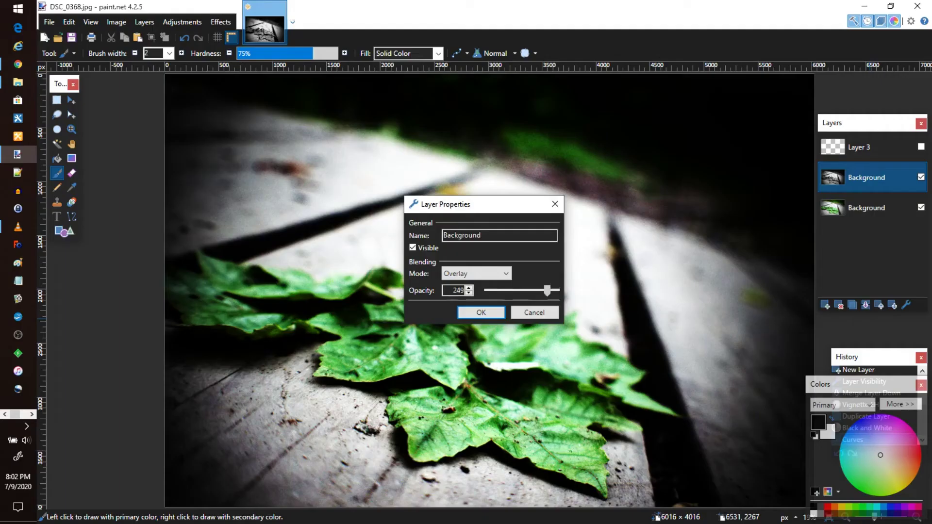
left_click_drag(547, 291, 540, 290)
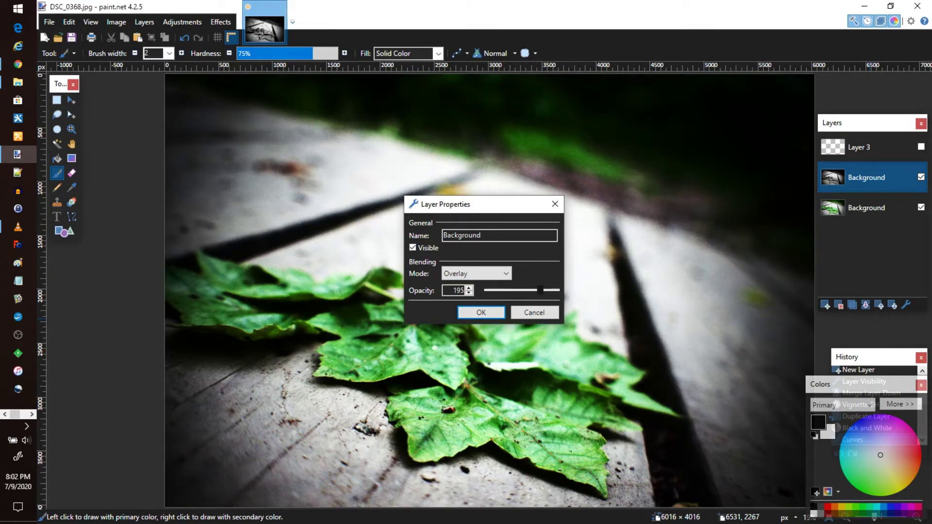
left_click_drag(461, 204, 686, 111)
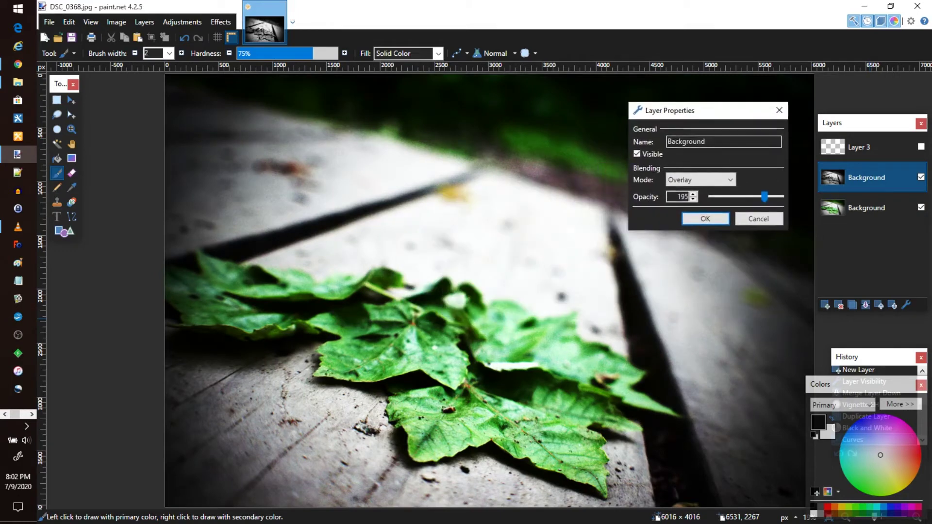
left_click_drag(738, 196, 734, 197)
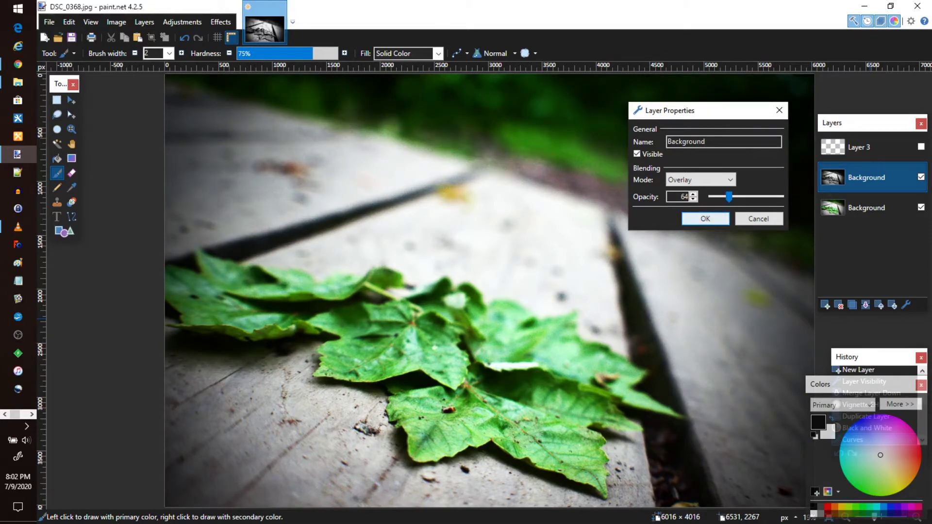
left_click(705, 219)
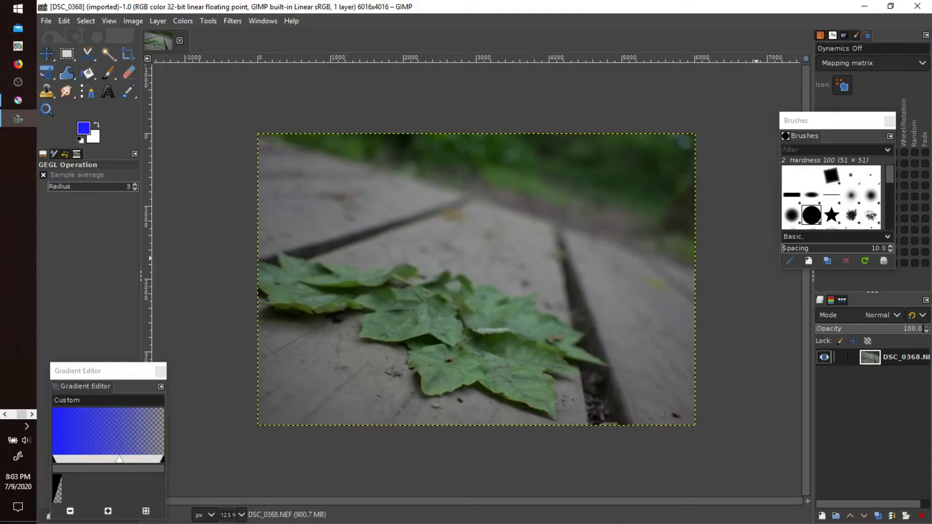
In GIMP, duplicate the DSC_0368.NEF layer and set the copy's blend mode to Overlay.
right_click(887, 357)
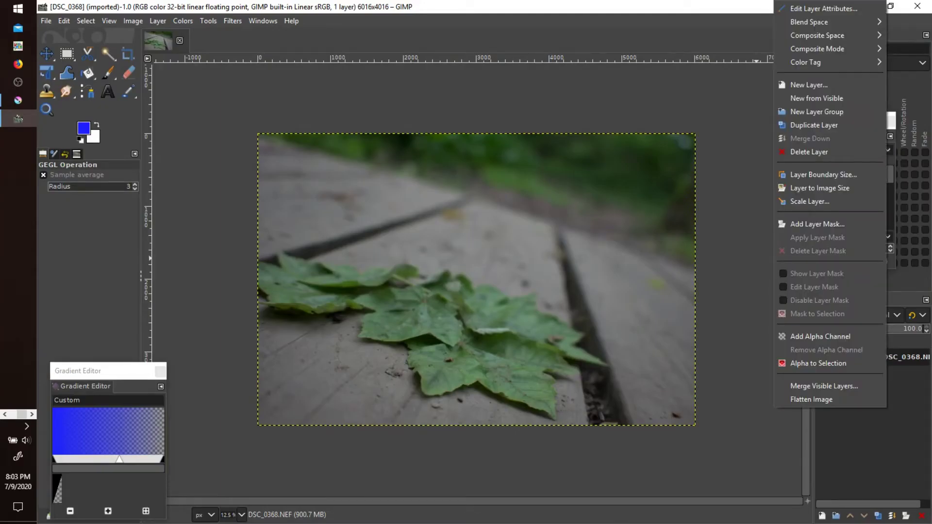
left_click(808, 124)
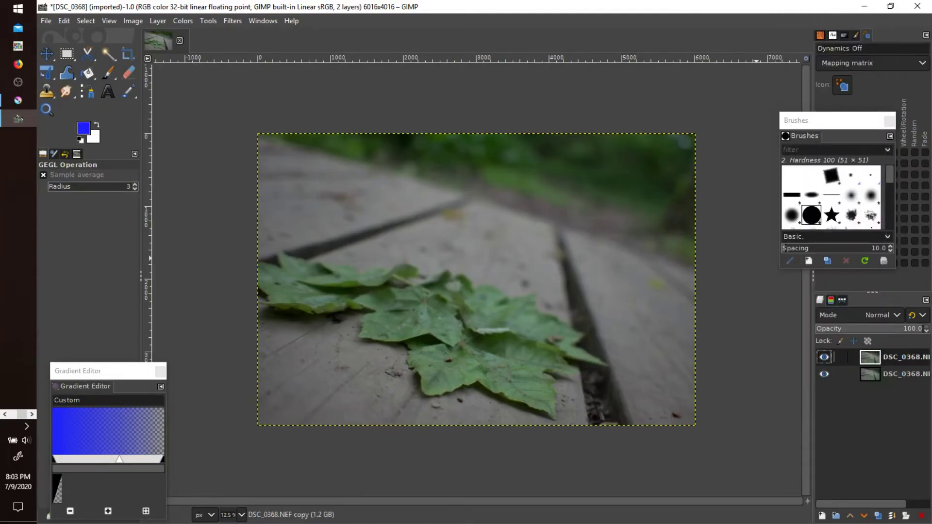
left_click(882, 315)
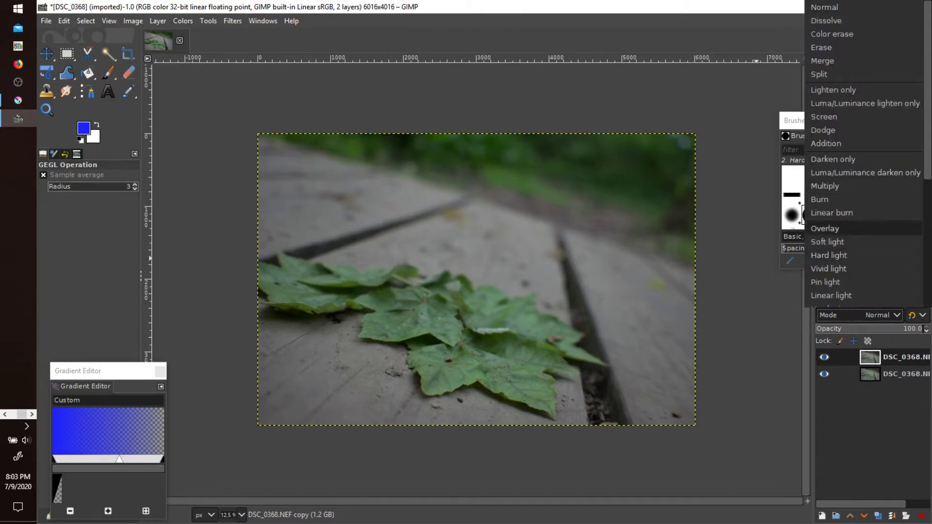
left_click(845, 229)
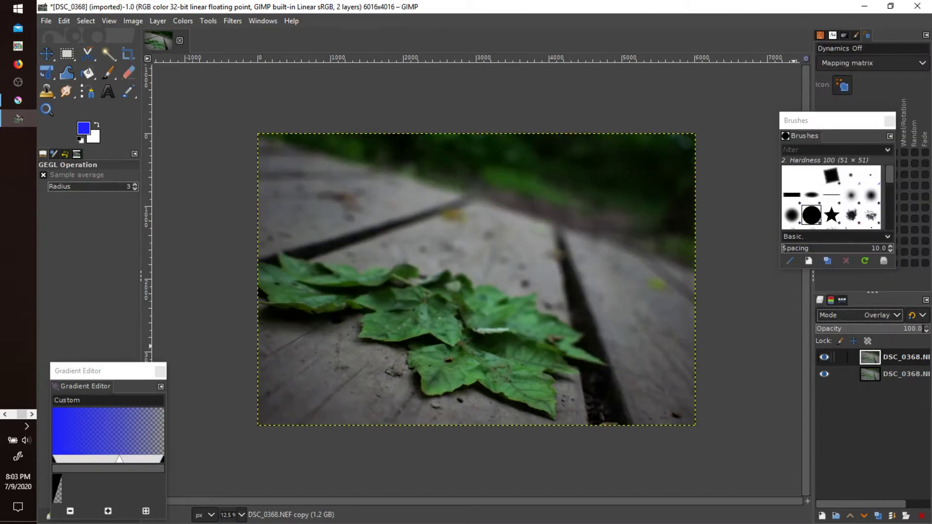
Move the Brushes palette clear of the layer controls, duplicate the bottom layer and set that copy's blend mode to Addition.
mouse_move(815, 120)
left_mouse_down()
mouse_move(801, 112)
mouse_move(769, 40)
left_mouse_up()
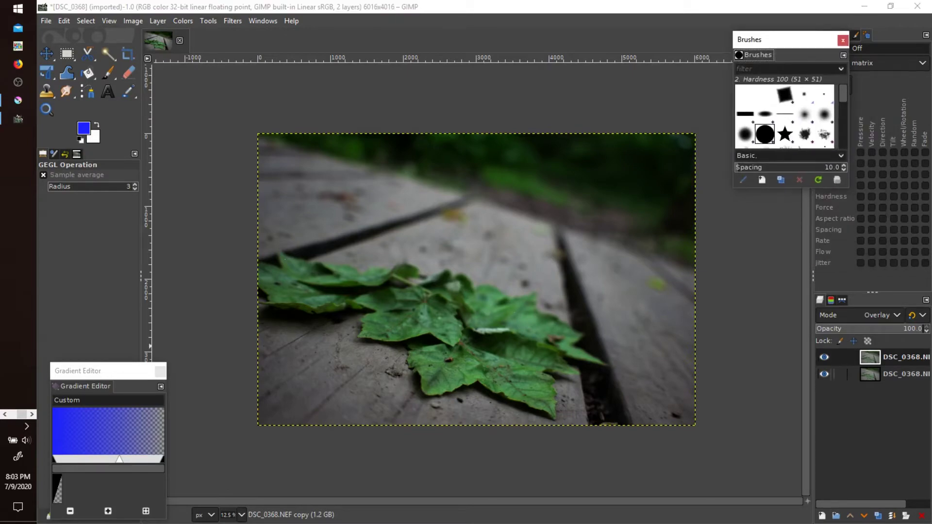
left_click(898, 374)
right_click(898, 373)
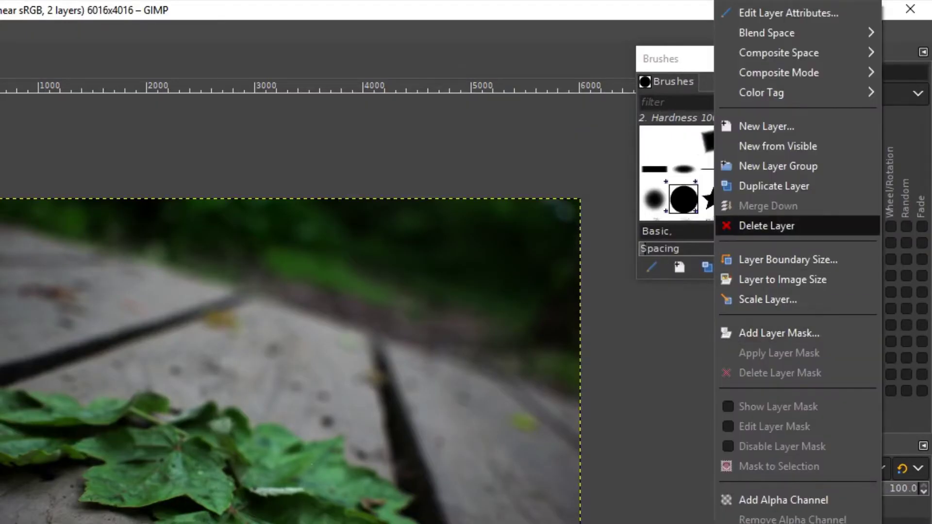
left_click(774, 186)
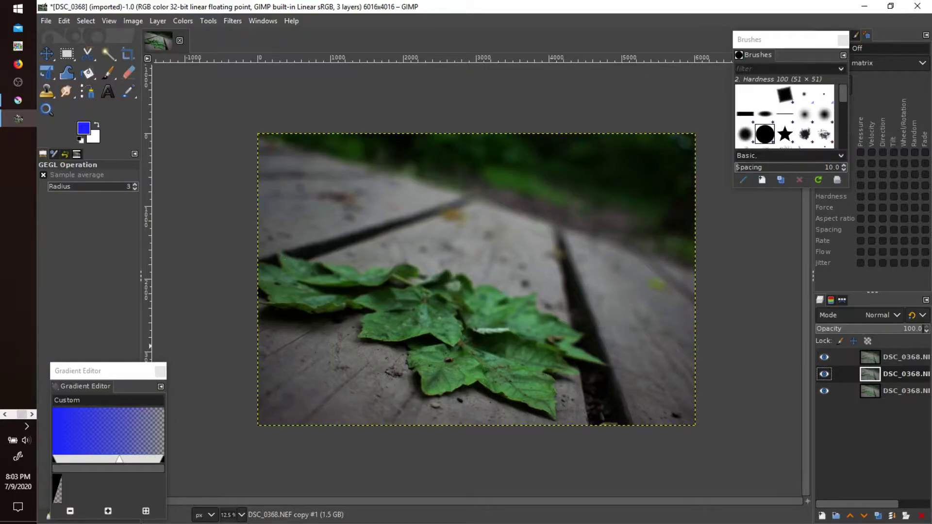
left_click(881, 315)
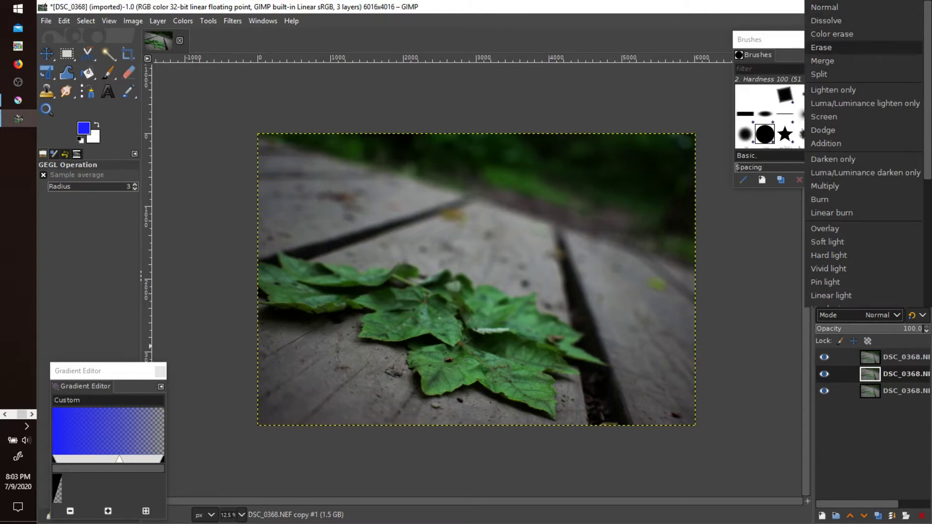
left_click(826, 143)
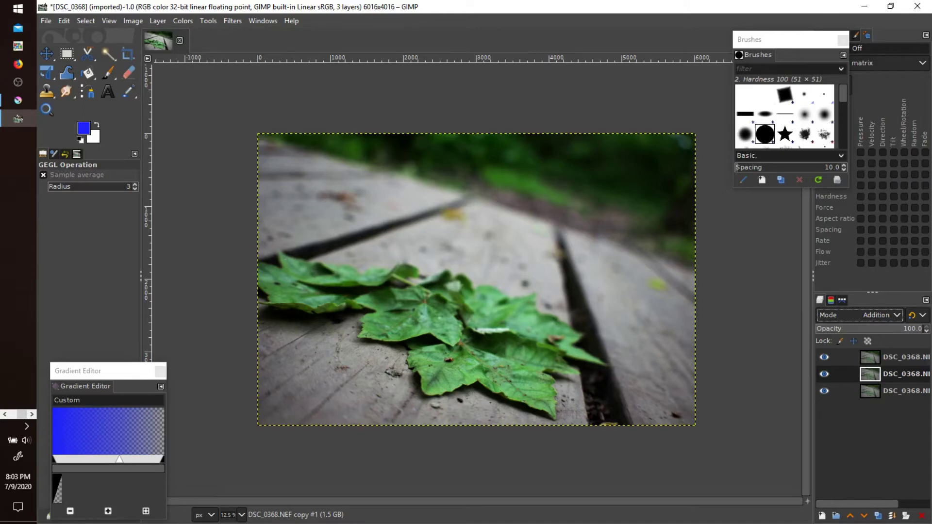
Apply a circular black vignette to the top Overlay layer with radius 1.459, softness 0.836 and centre at X 0.374, Y 0.598.
left_click(893, 357)
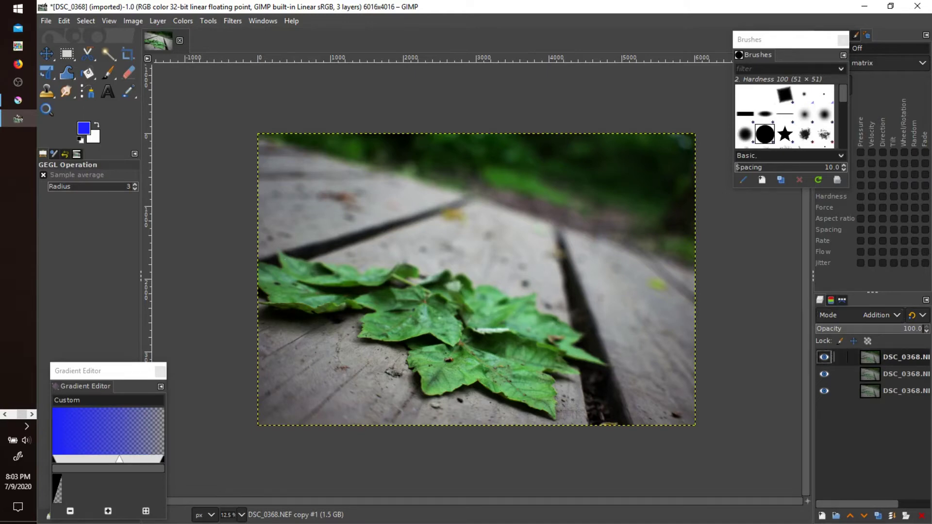
left_click(233, 20)
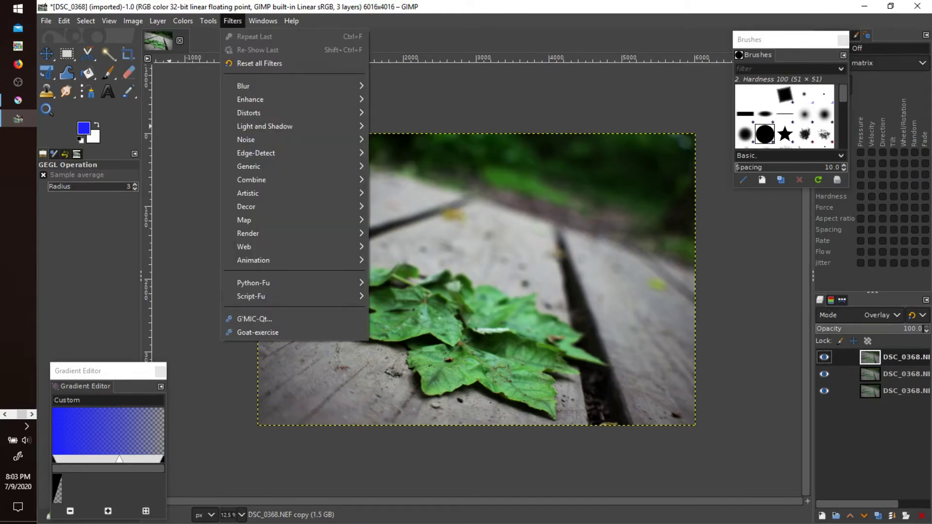
mouse_move(252, 86)
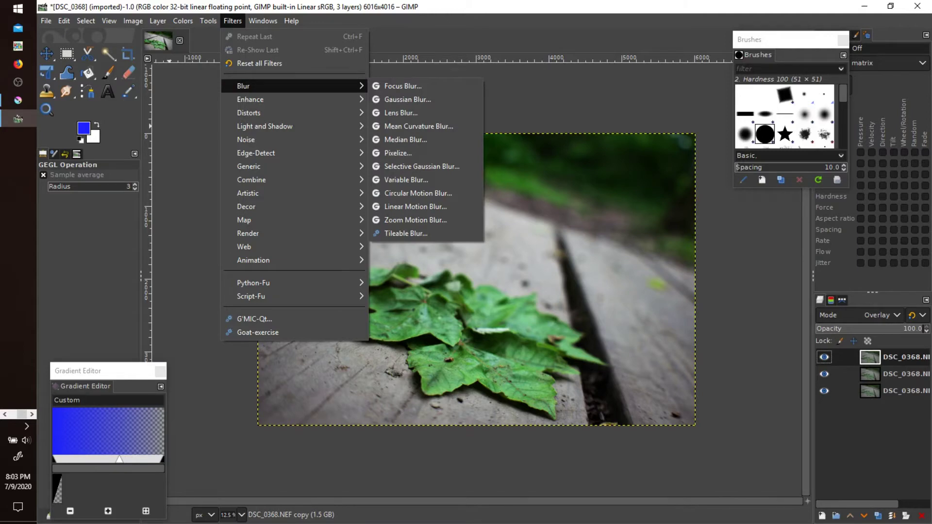
mouse_move(294, 99)
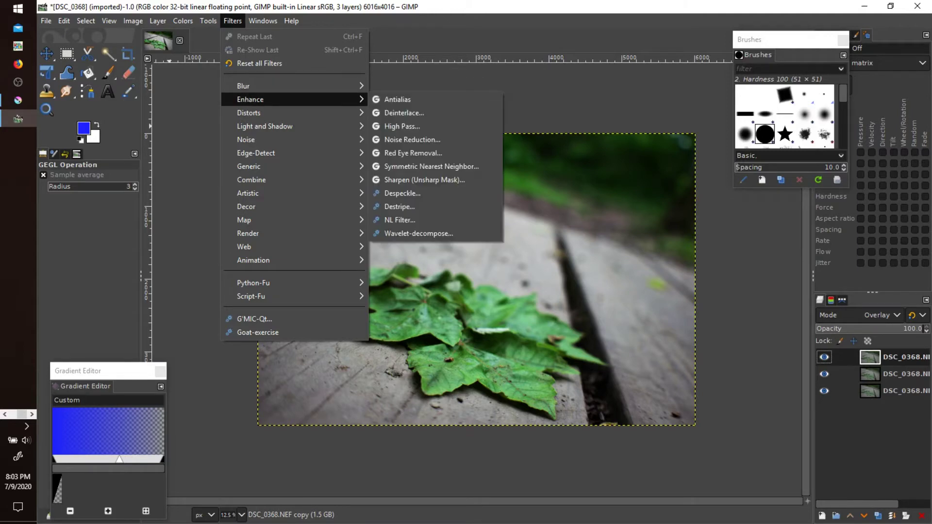
mouse_move(248, 113)
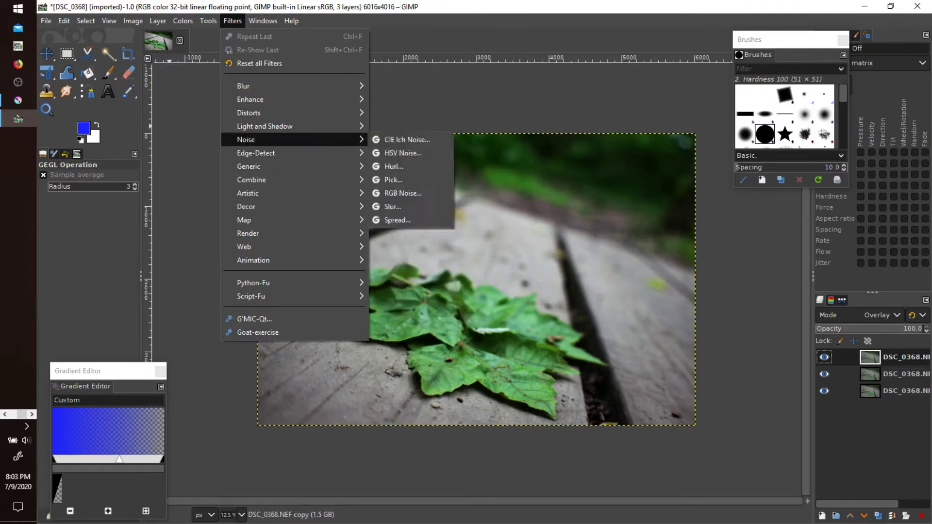
mouse_move(265, 126)
left_click(400, 242)
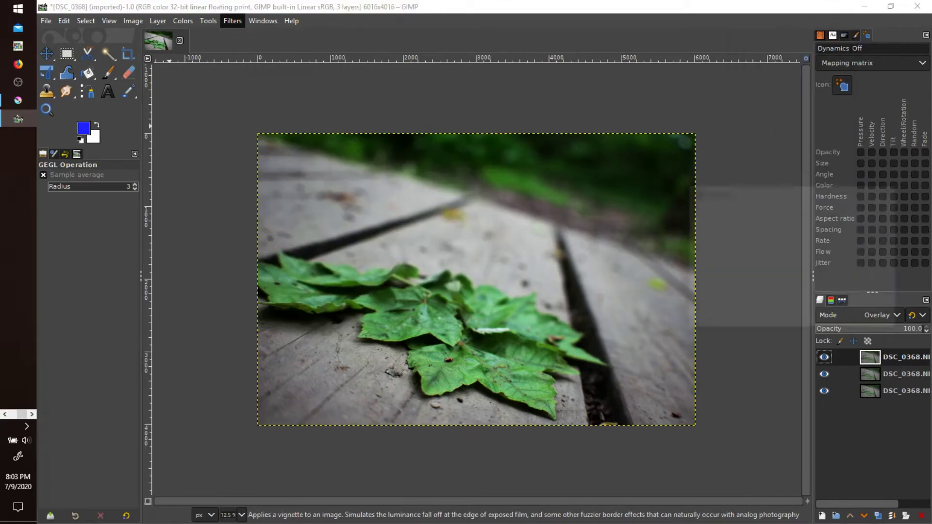
left_click_drag(494, 282, 469, 295)
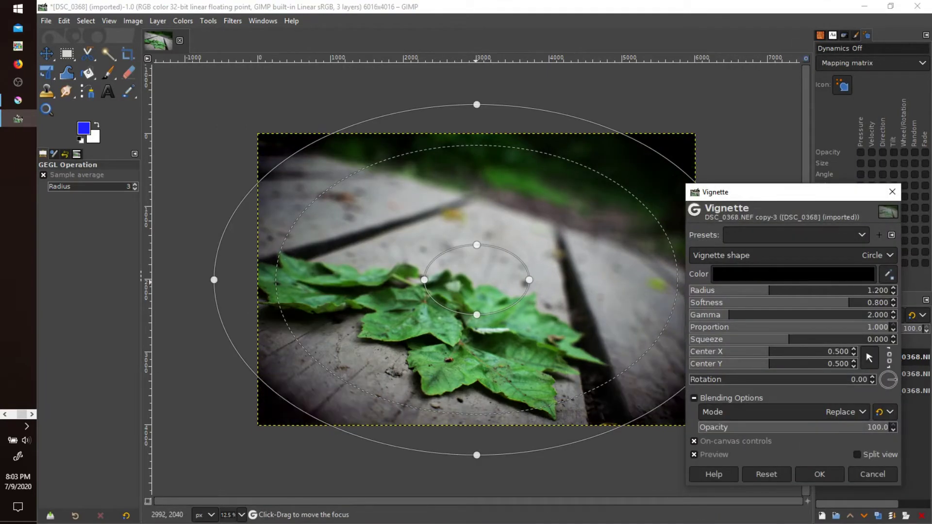
left_click_drag(387, 262, 353, 281)
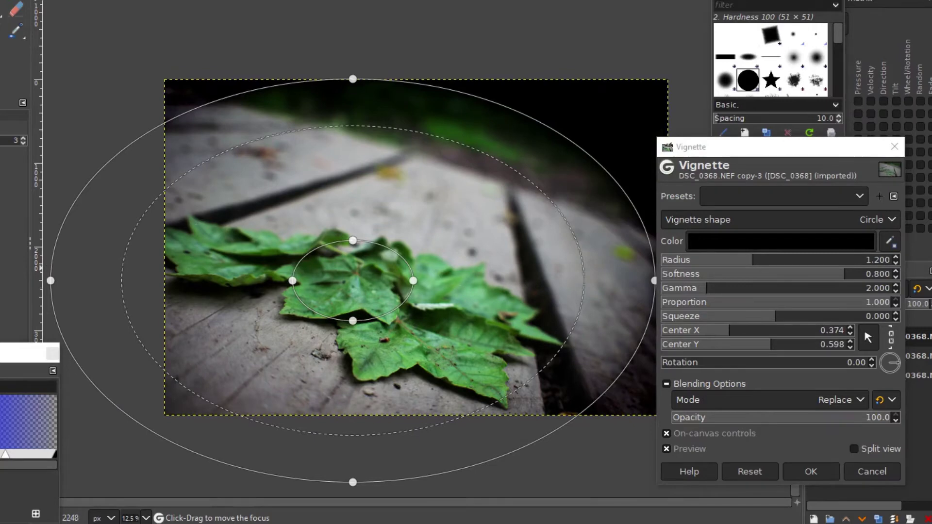
left_click_drag(647, 235, 633, 127)
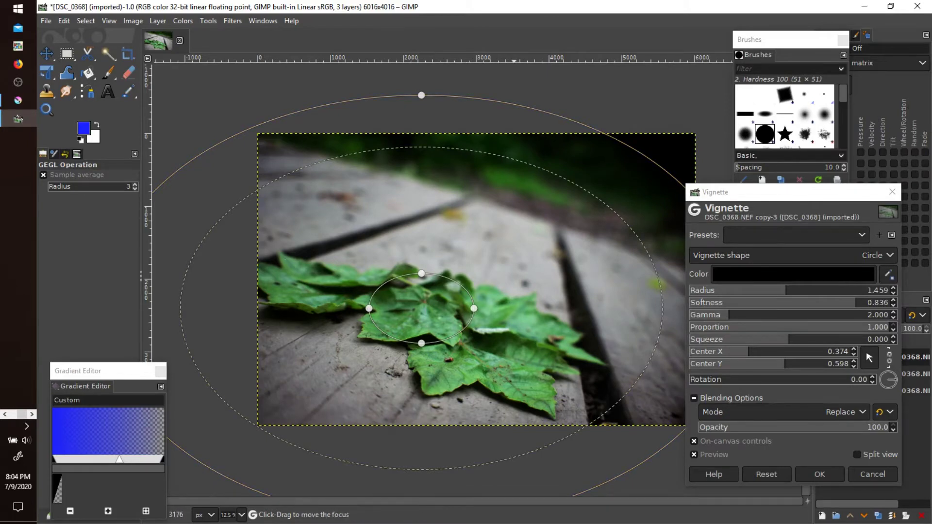
key("Return")
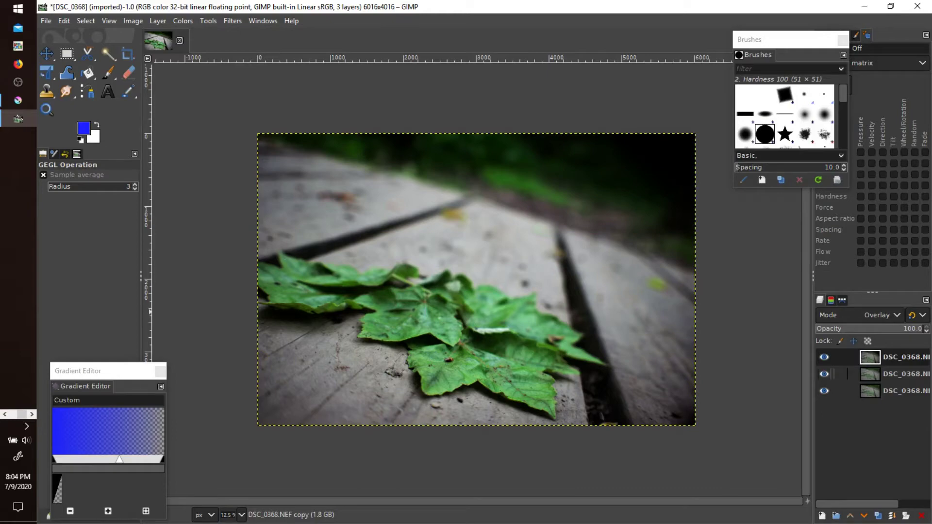
Duplicate the bottom photo layer and move the copy up to directly beneath the top Overlay layer.
left_click(898, 391)
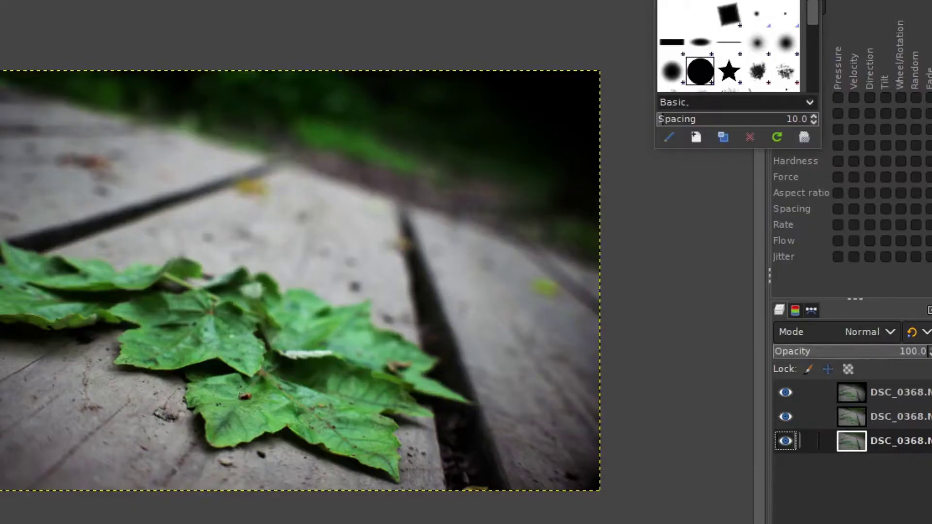
right_click(892, 390)
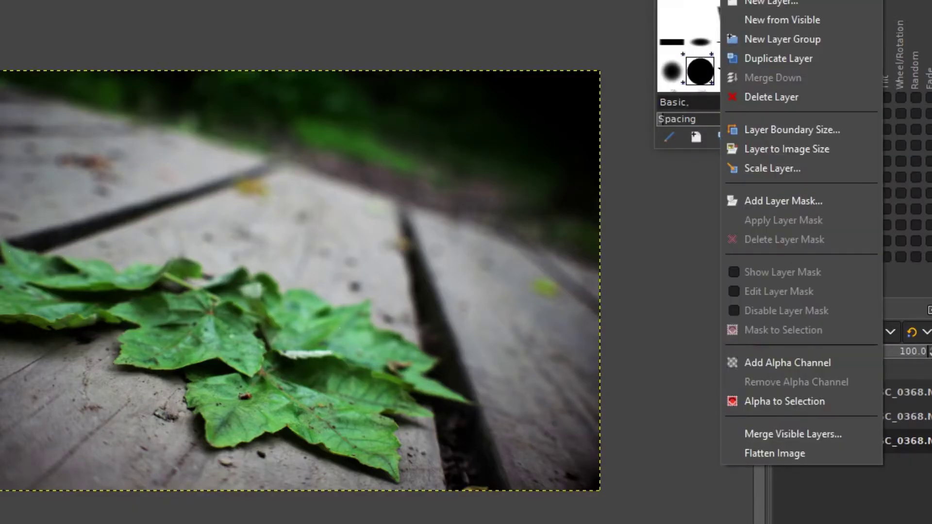
left_click(782, 58)
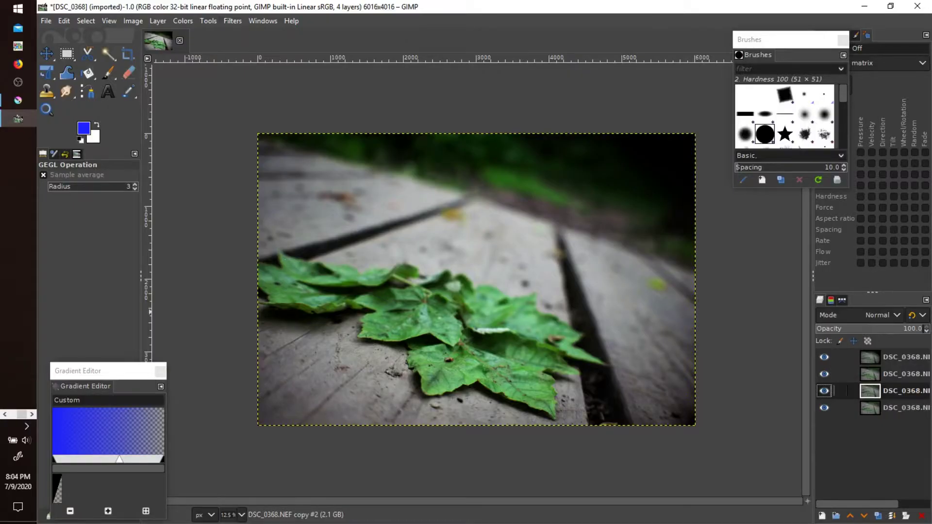
left_click_drag(901, 391, 899, 373)
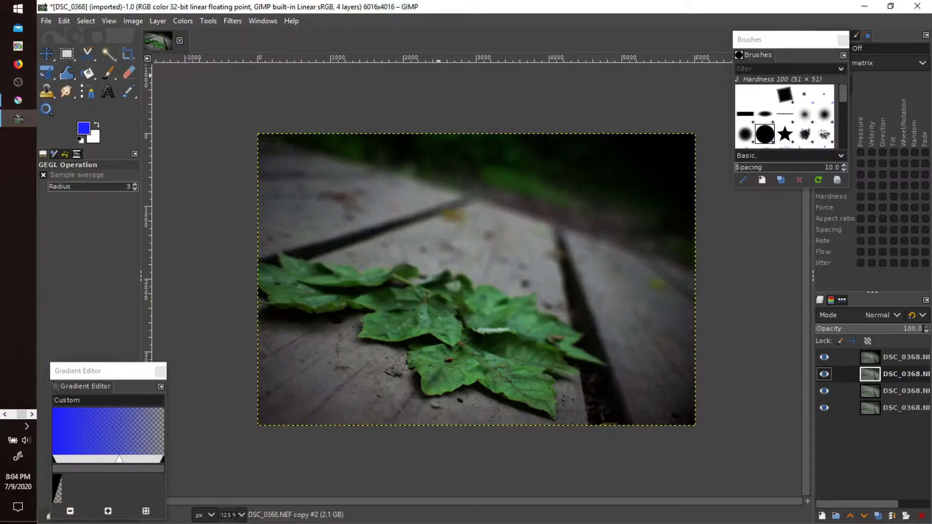
Convert the selected layer copy to black and white with the G'MIC-Qt Black & White filter and move it to the top of the stack.
left_click(232, 21)
mouse_move(244, 233)
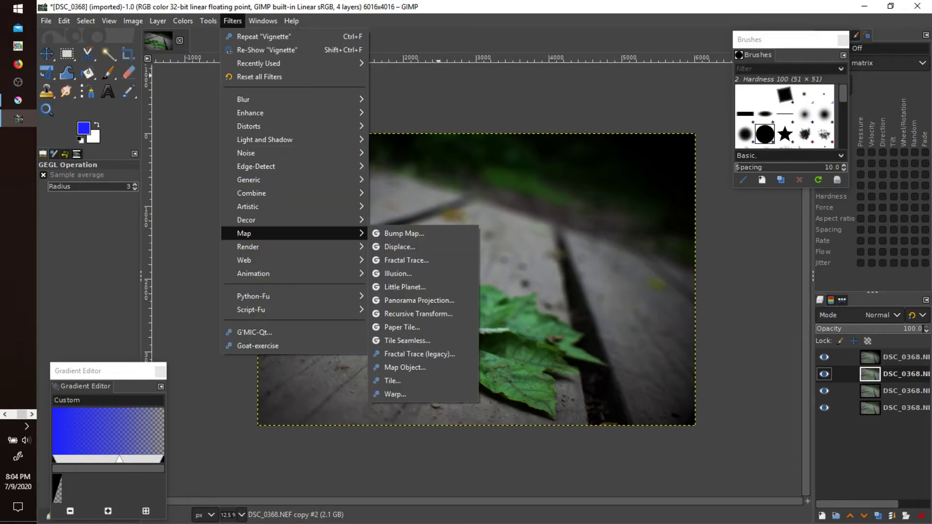
left_click(254, 332)
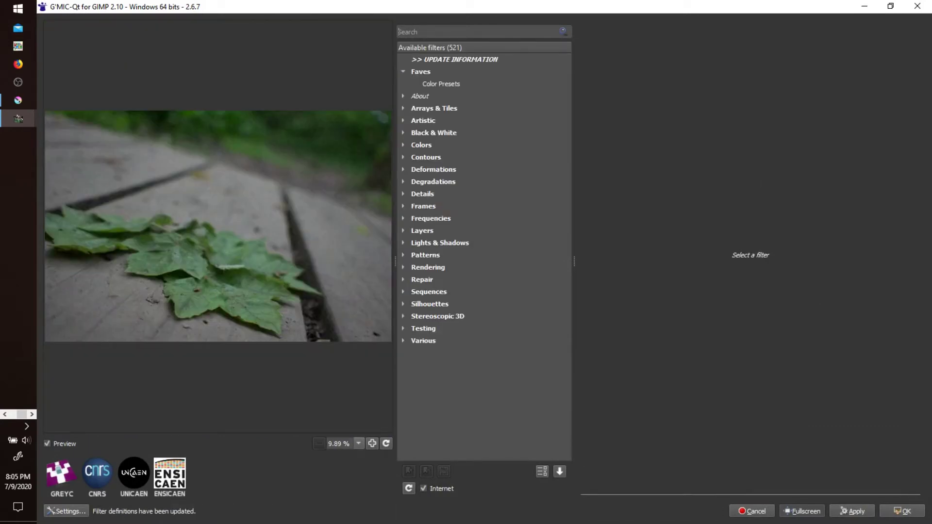
left_click(403, 133)
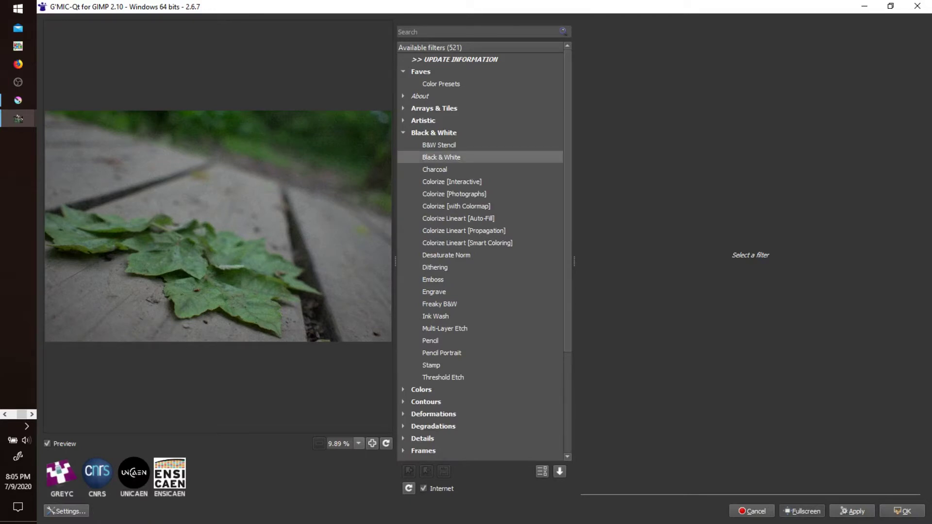
left_click(441, 157)
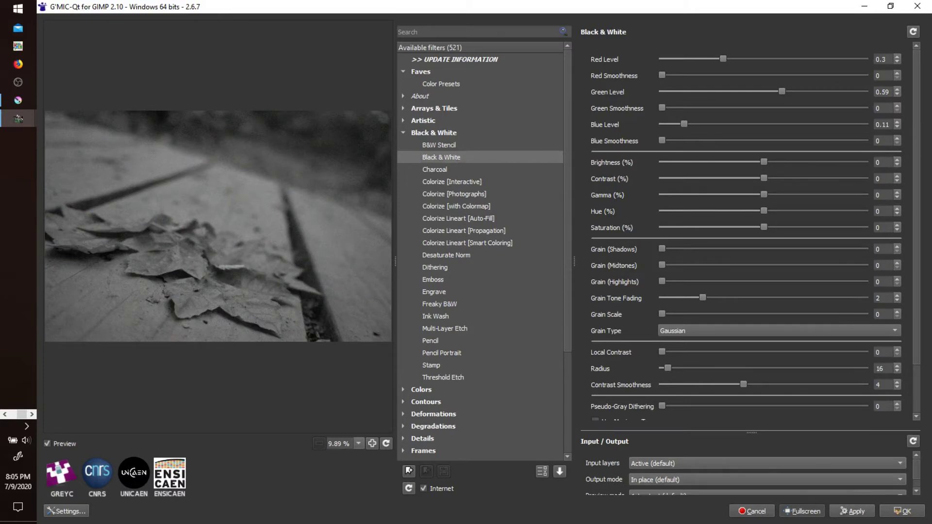
key("Return")
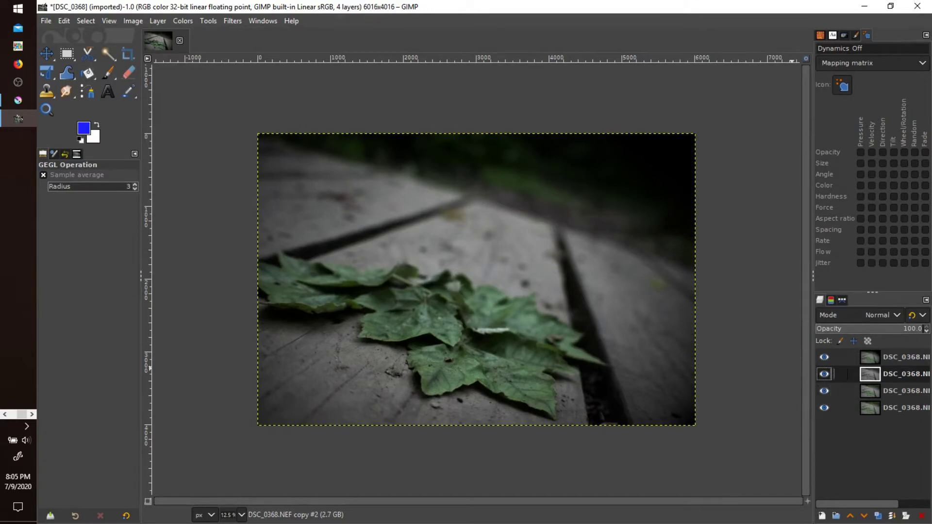
left_click_drag(897, 374, 896, 353)
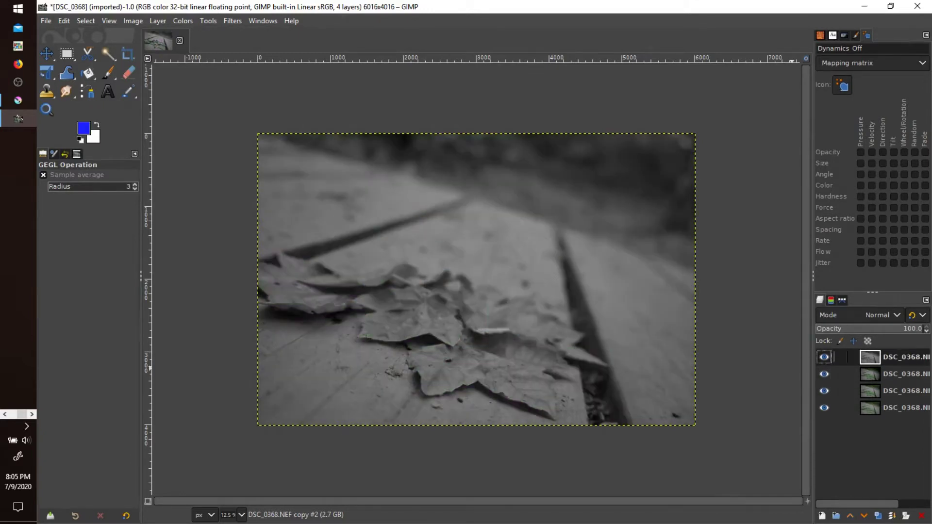
Darken the top black-and-white layer with Curves, bending the Value curve through a point at input 35.62, output 23.44.
left_click(183, 20)
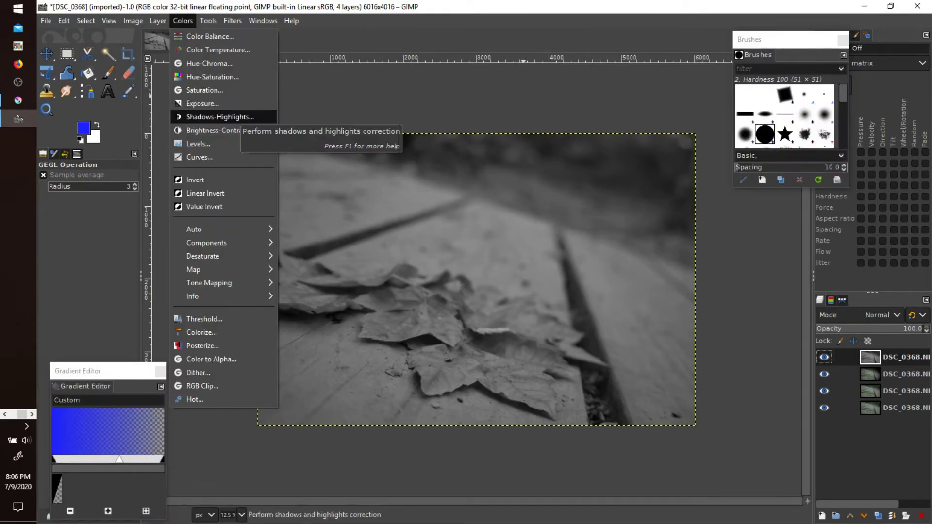
left_click(199, 157)
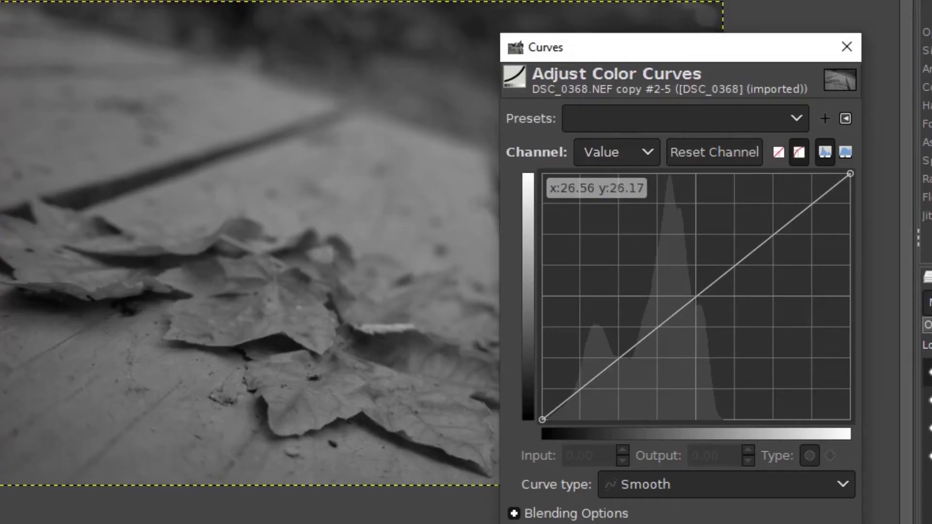
left_click_drag(636, 347, 651, 362)
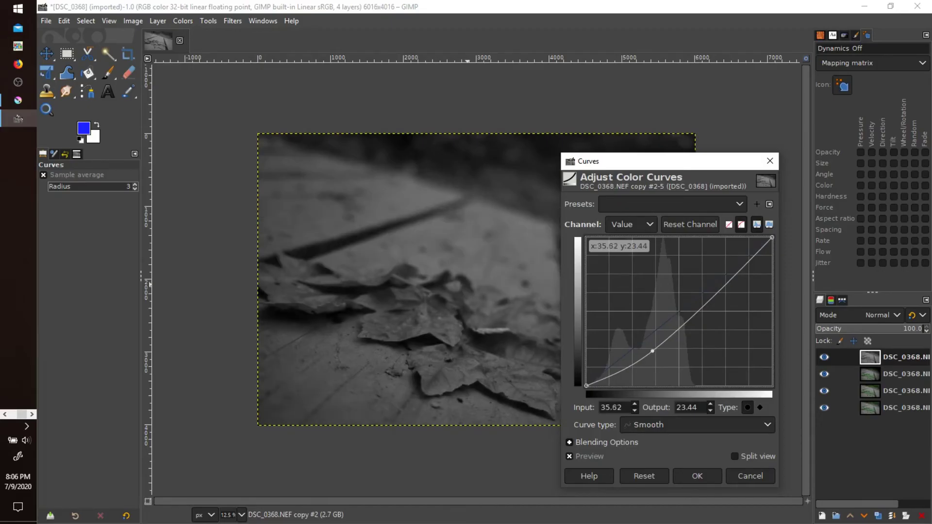
left_click(697, 476)
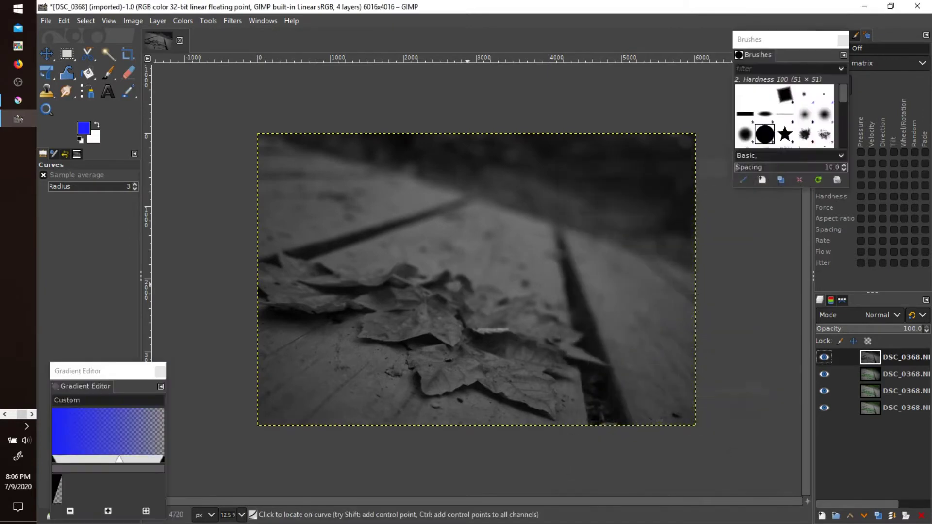
Set the top black-and-white layer's blend mode to Overlay and lower its opacity to about 63%.
left_click(883, 315)
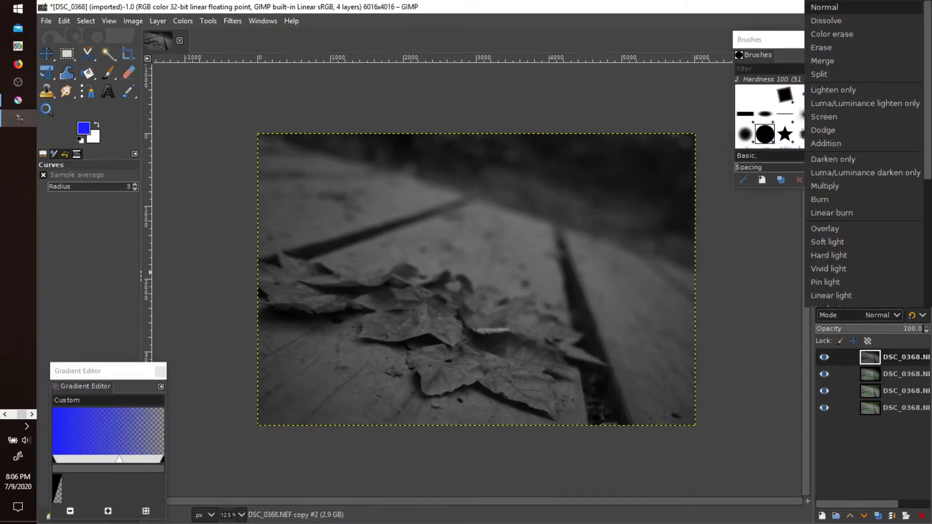
left_click(835, 228)
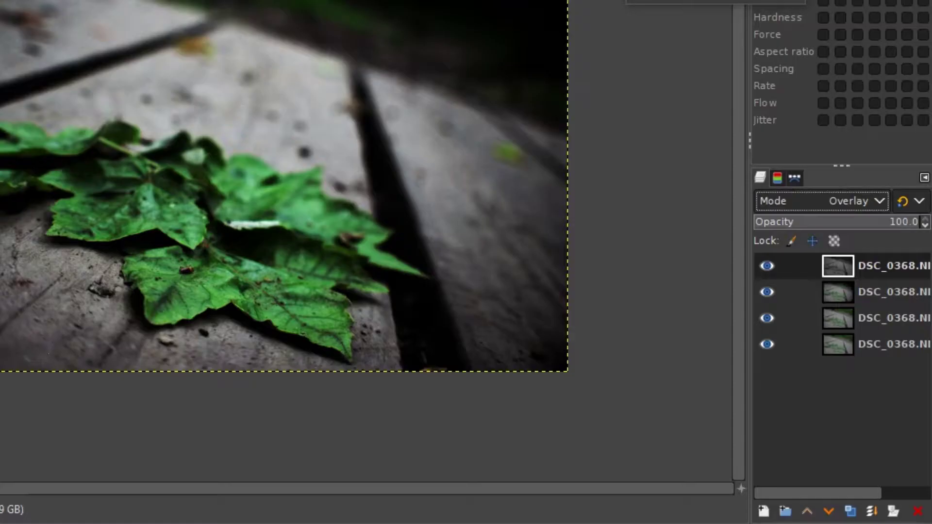
left_click_drag(923, 328, 887, 329)
left_click_drag(863, 222, 858, 222)
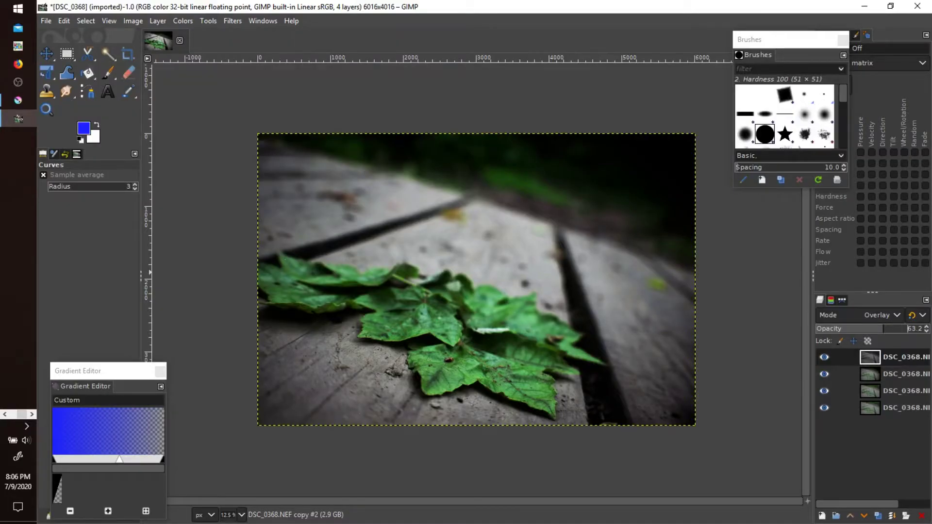
left_click_drag(883, 328, 878, 329)
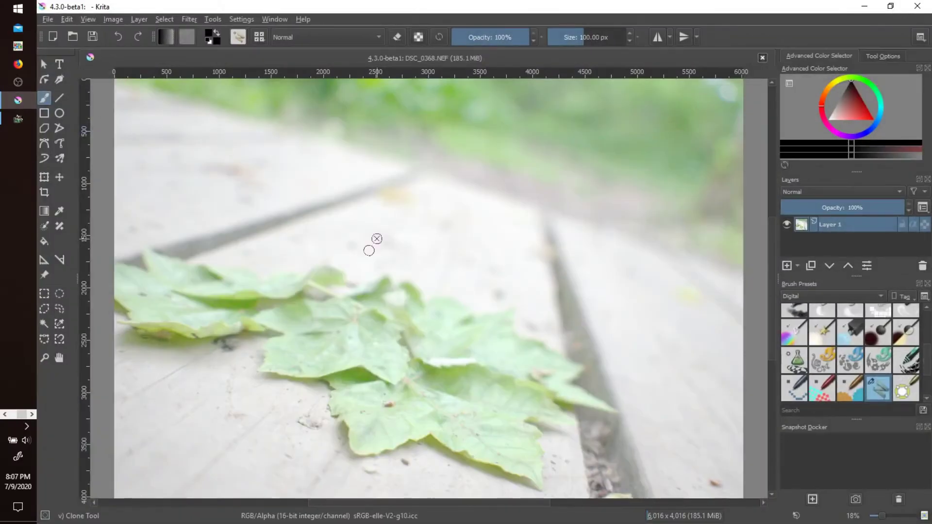
Switch to Krita, duplicate Layer 1, change the copy's blending mode and select the original Layer 1.
left_click(810, 265)
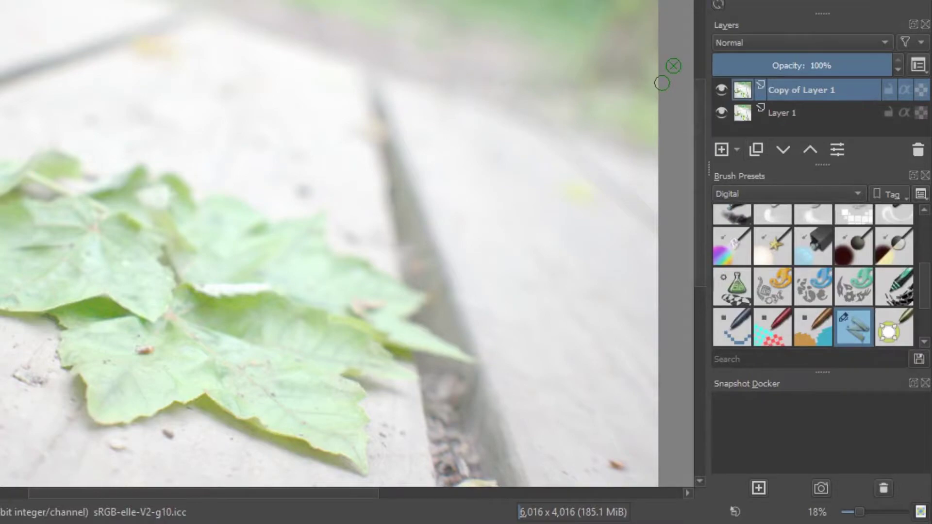
left_click(841, 192)
left_click(730, 191)
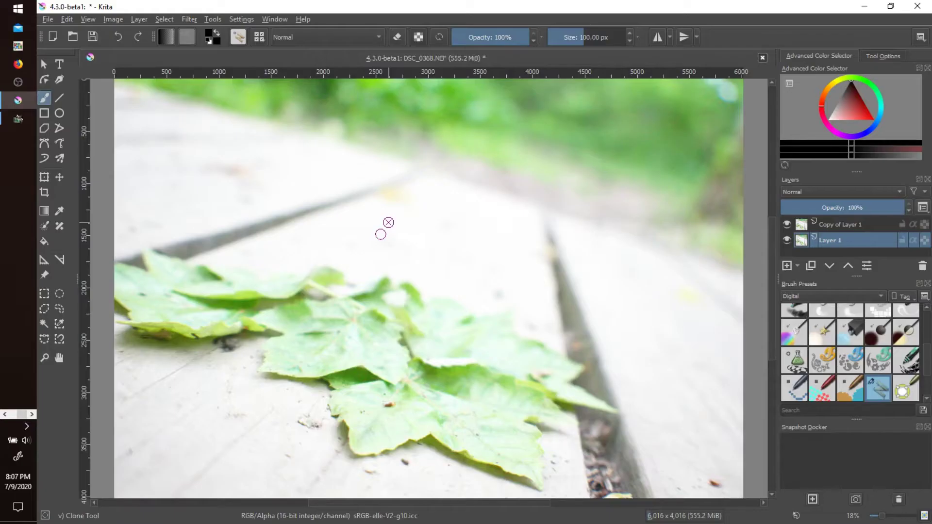
Darken Layer 1 with Color Adjustment curves, bending the RGBA curve through a point at input 32464, output 9056.
left_click(189, 19)
mouse_move(206, 46)
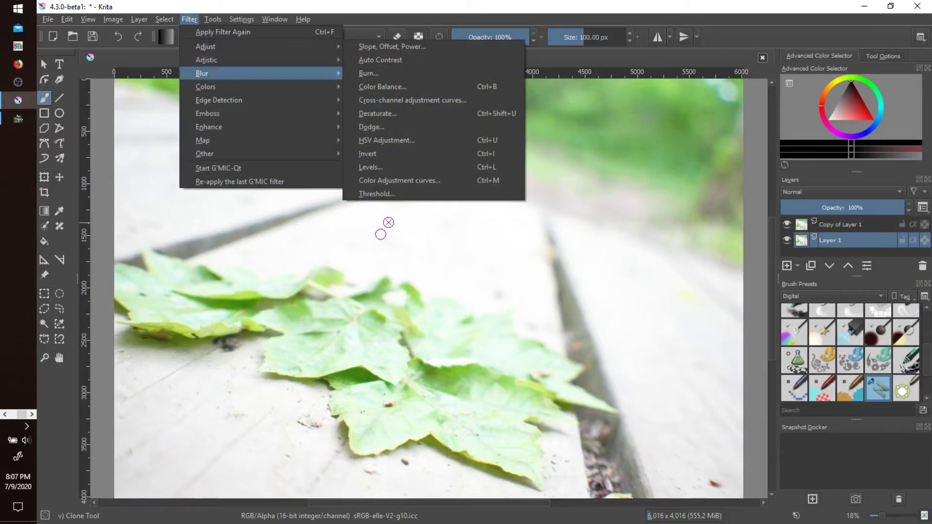
left_click(399, 180)
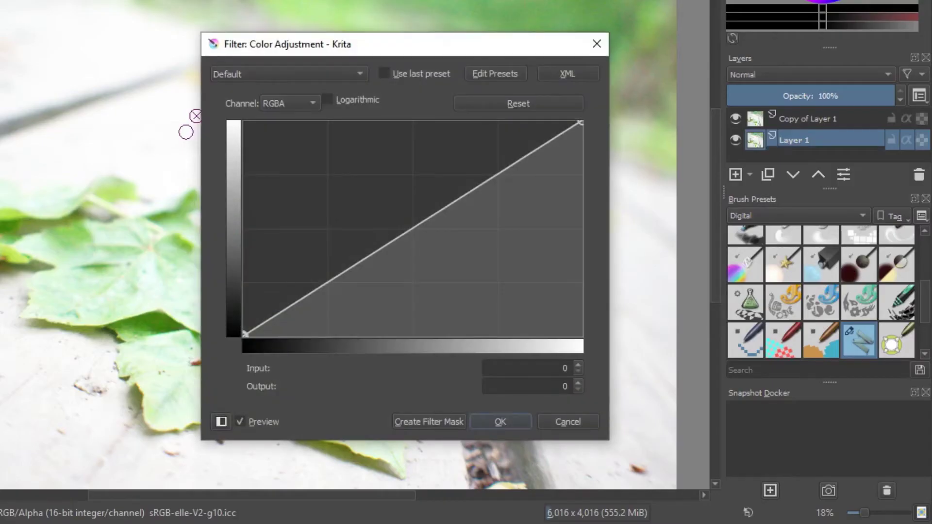
left_click_drag(340, 275, 391, 302)
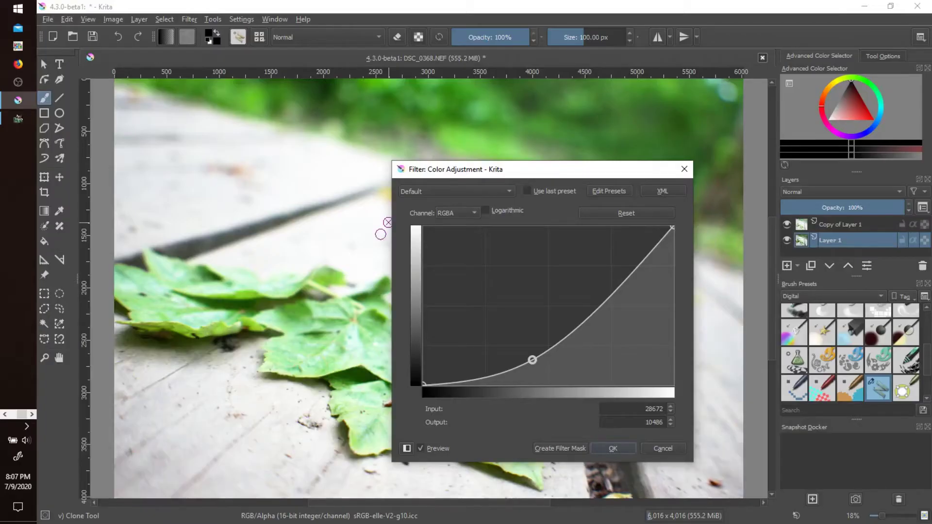
left_click_drag(532, 360, 547, 363)
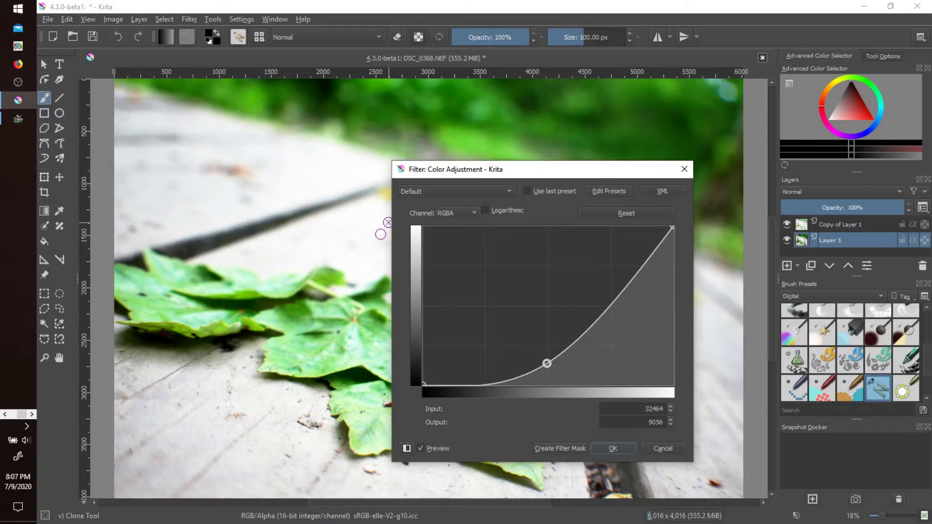
left_click(612, 448)
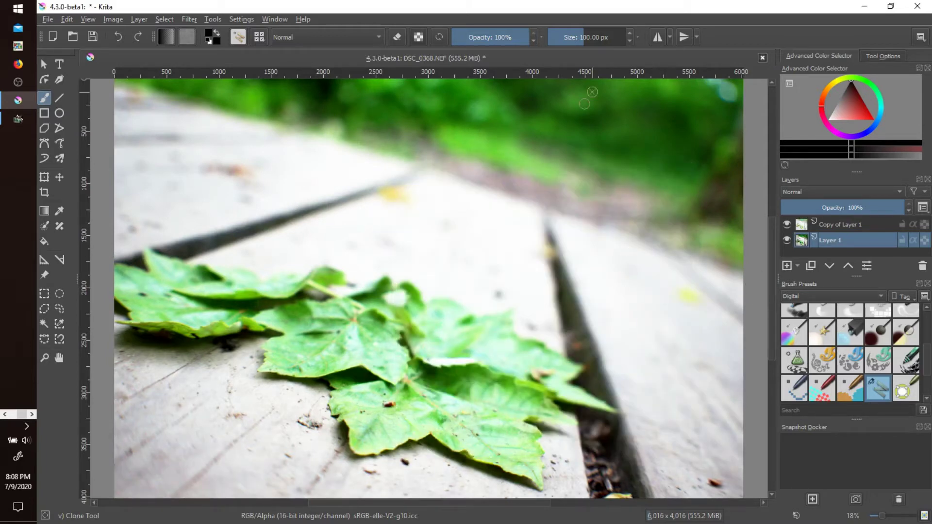
Boost Layer 1's saturation with Cross-channel adjustment curves driven by Lightness, raising a point at input 25 to output 7.
key("alt+r")
mouse_move(206, 46)
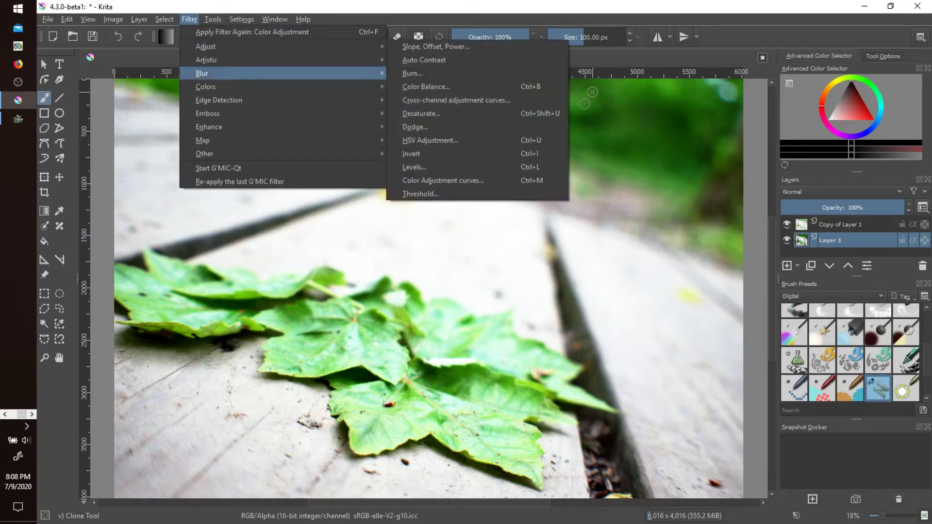
left_click(433, 100)
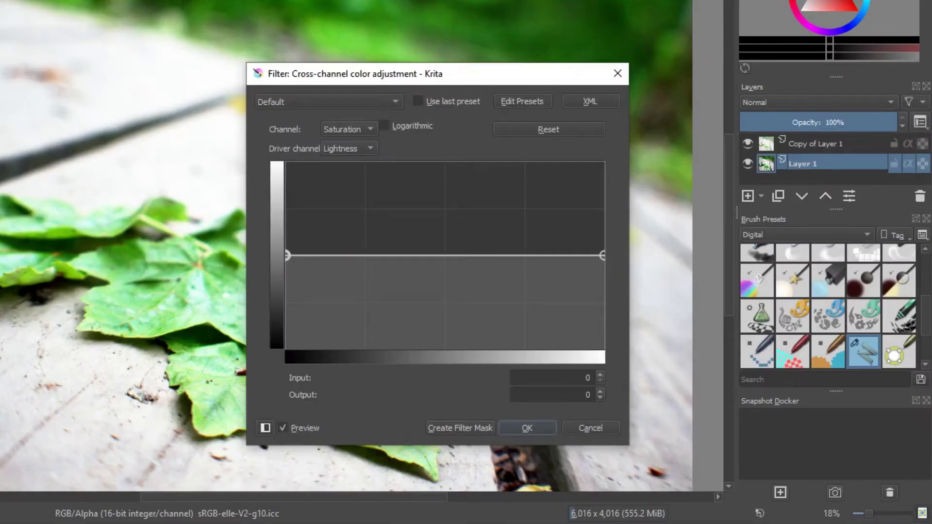
left_click_drag(484, 312, 484, 309)
left_click_drag(363, 250, 364, 248)
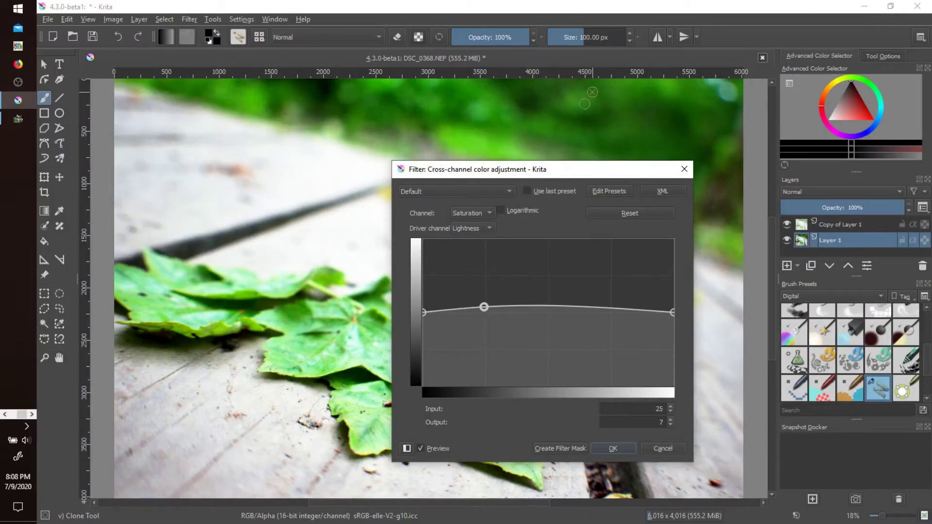
key("Return")
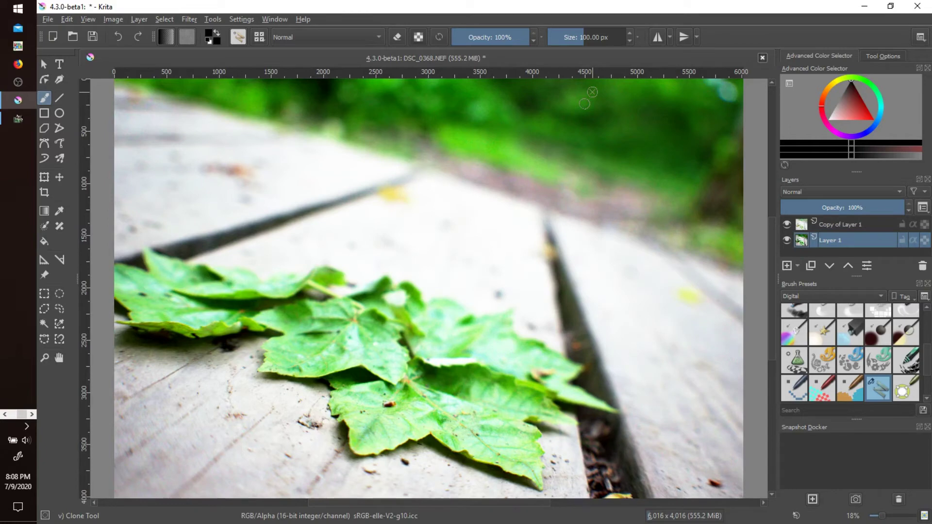
Duplicate Layer 1 and desaturate the copy with the Lightness method.
key("ctrl+j")
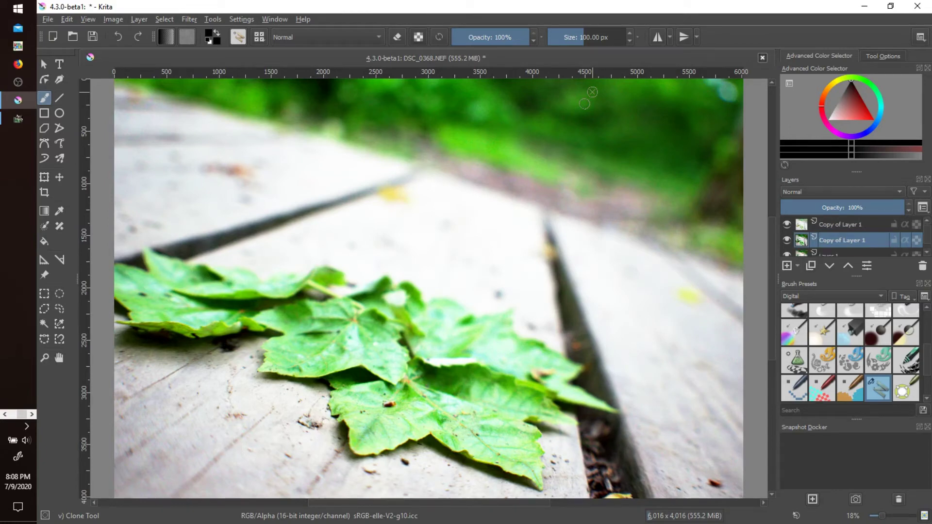
left_click(189, 19)
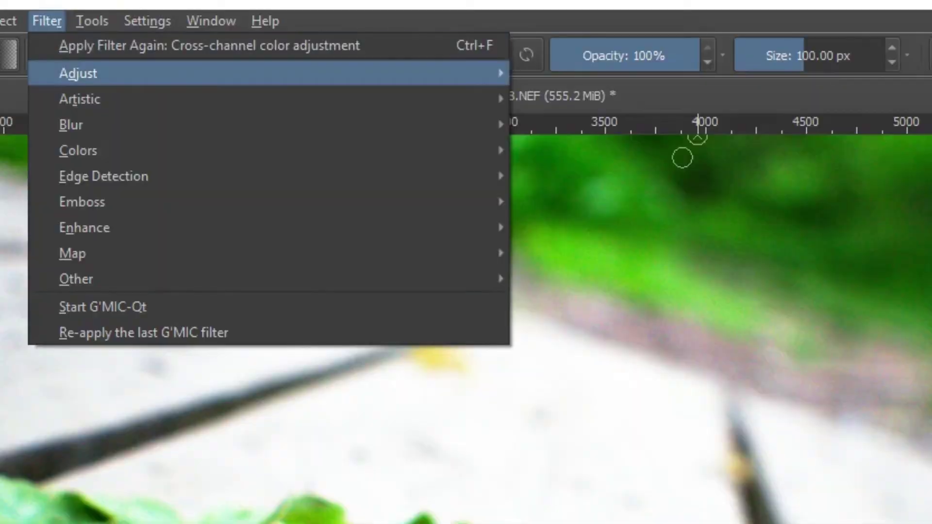
mouse_move(272, 73)
left_click(578, 202)
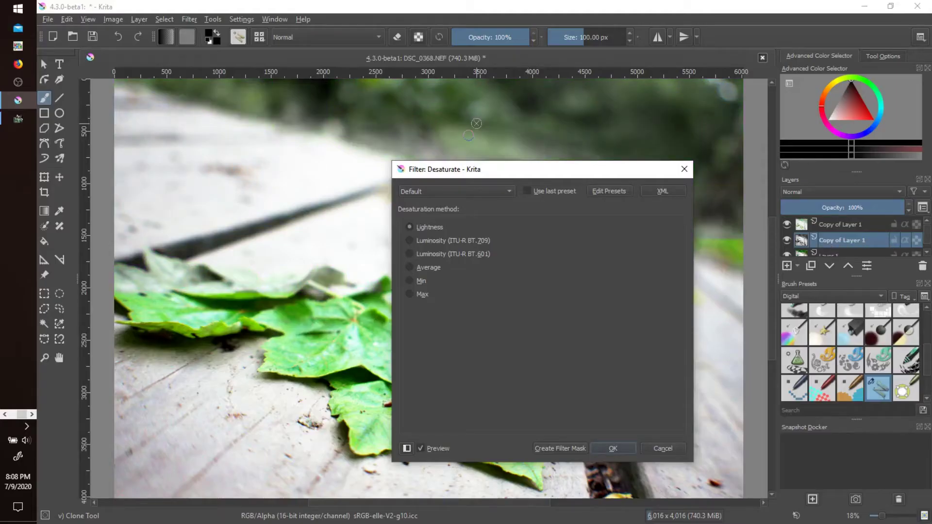
left_click(612, 448)
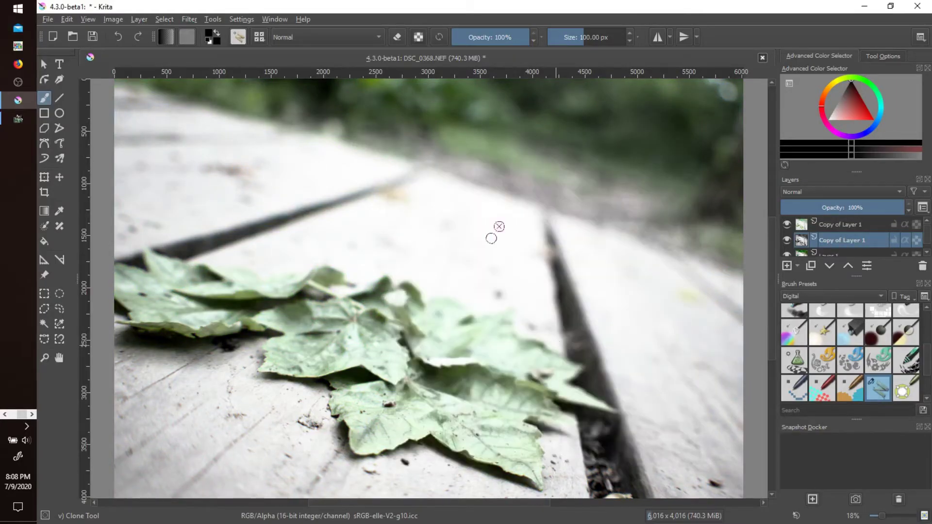
Darken the desaturated copy of Layer 1 with Color Adjustment curves, bending the RGBA curve through input 33678, output 13584.
left_click(189, 19)
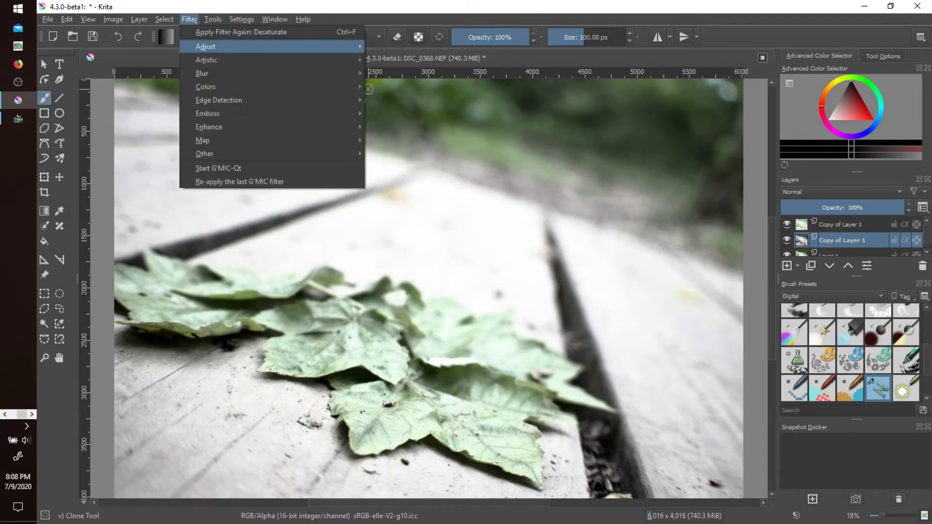
mouse_move(219, 46)
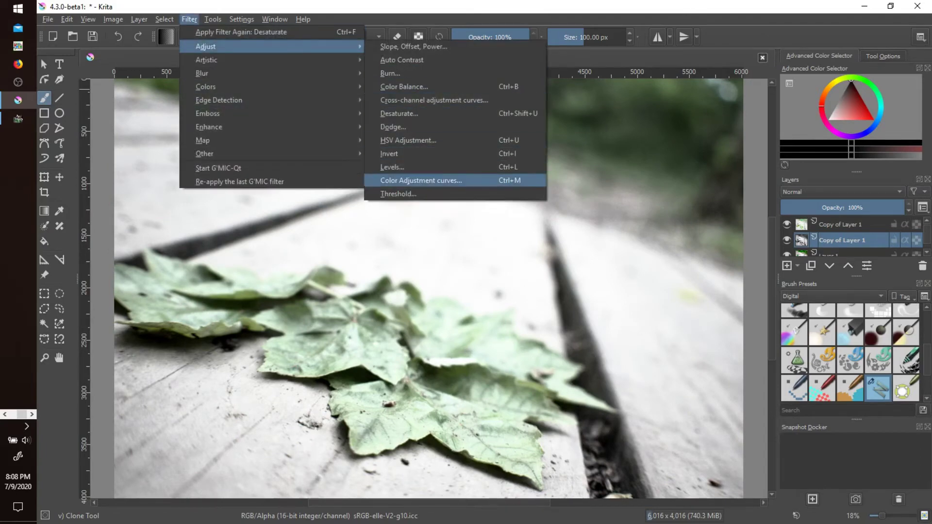
left_click(421, 180)
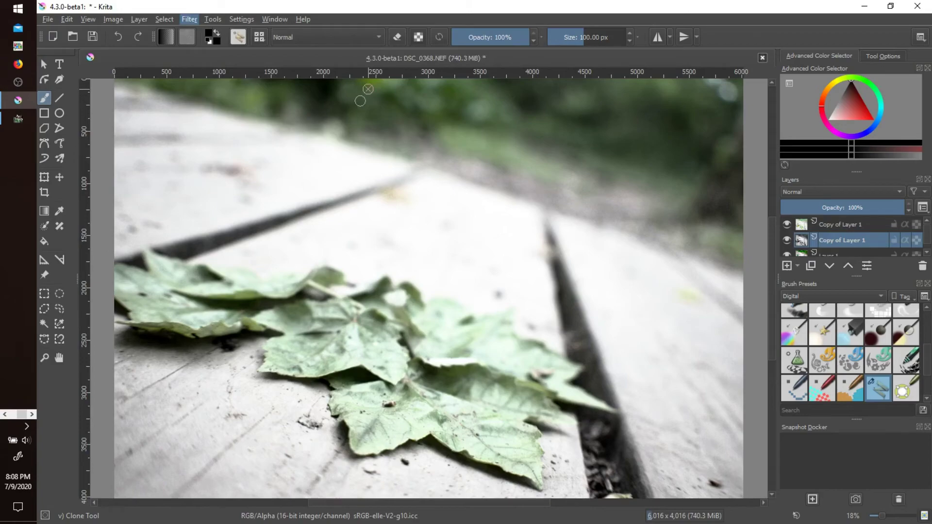
left_click_drag(545, 307, 575, 366)
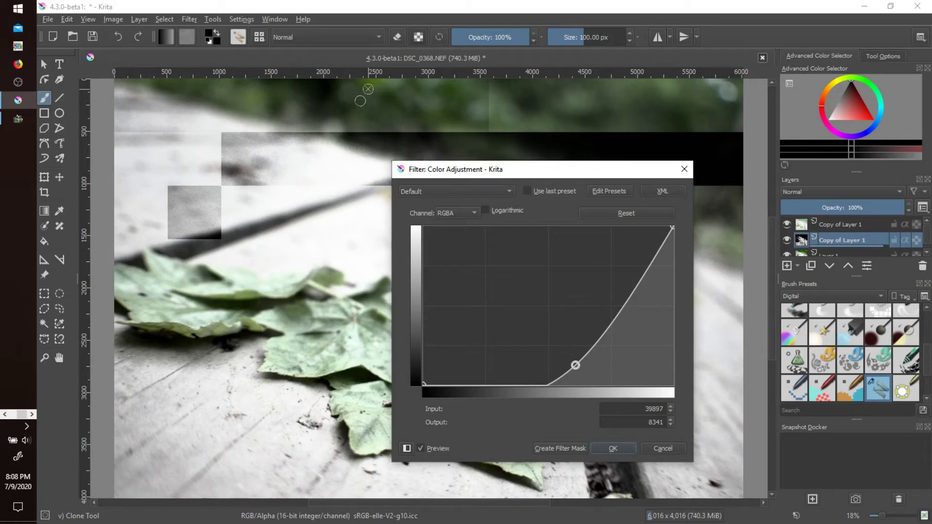
left_click_drag(575, 365, 560, 356)
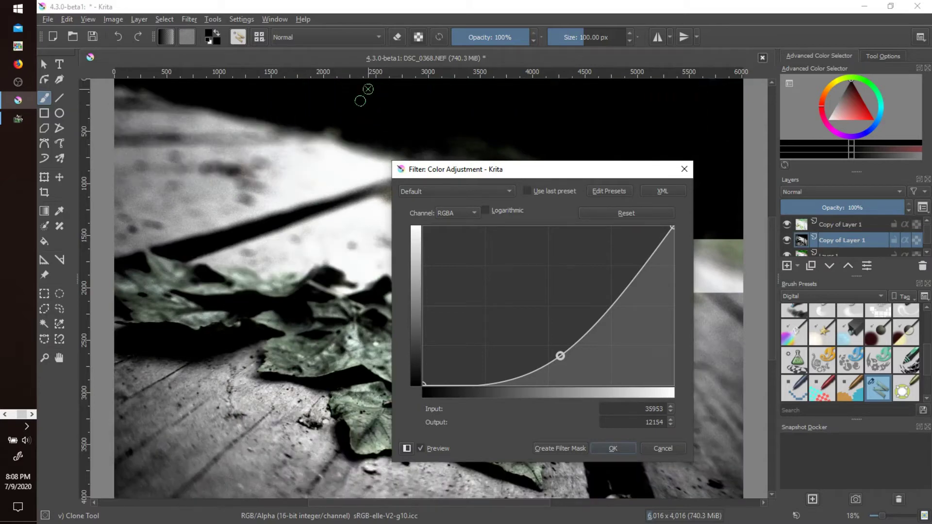
left_click_drag(561, 356, 551, 353)
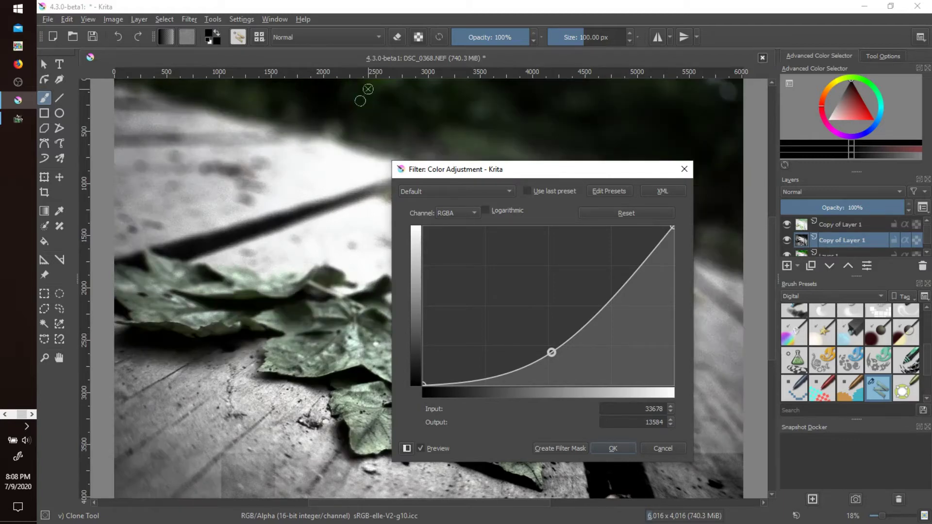
key("Return")
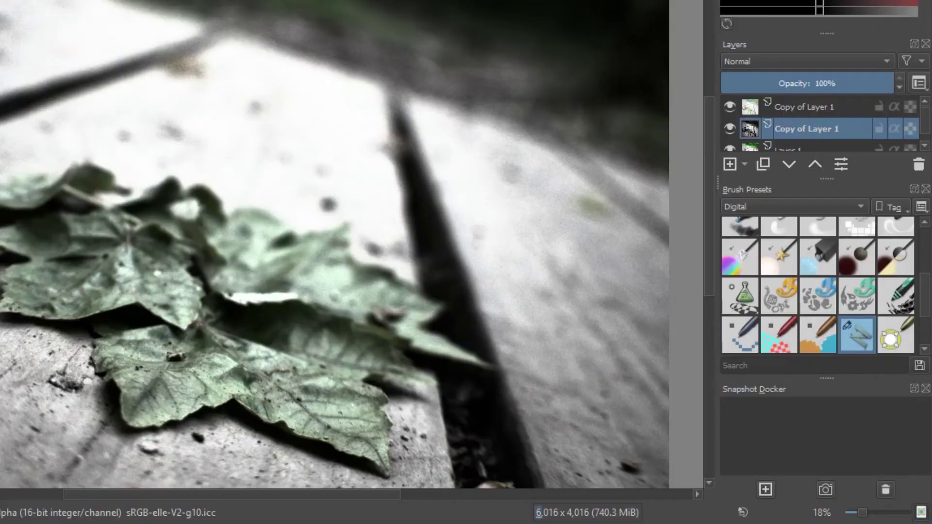
Set the desaturated copy's blending mode to Overlay and lower its opacity to about 59%.
left_click(842, 192)
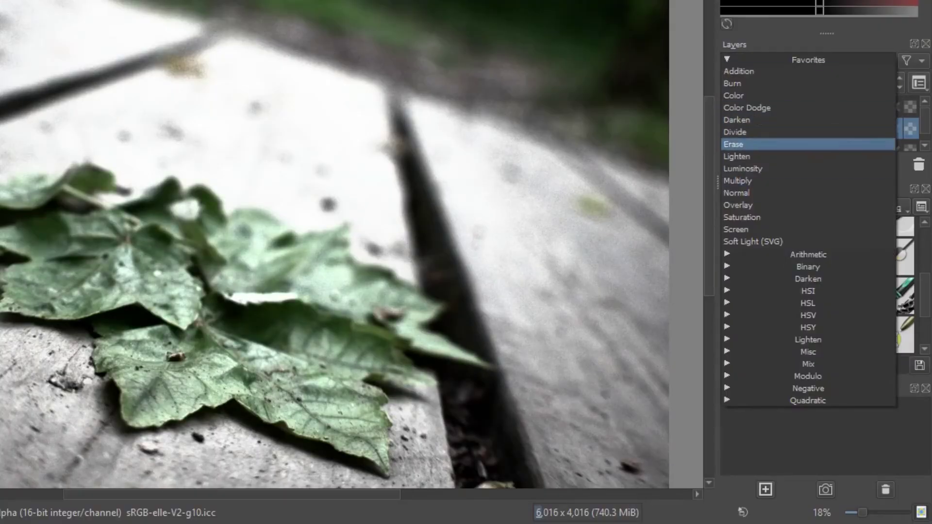
left_click(807, 205)
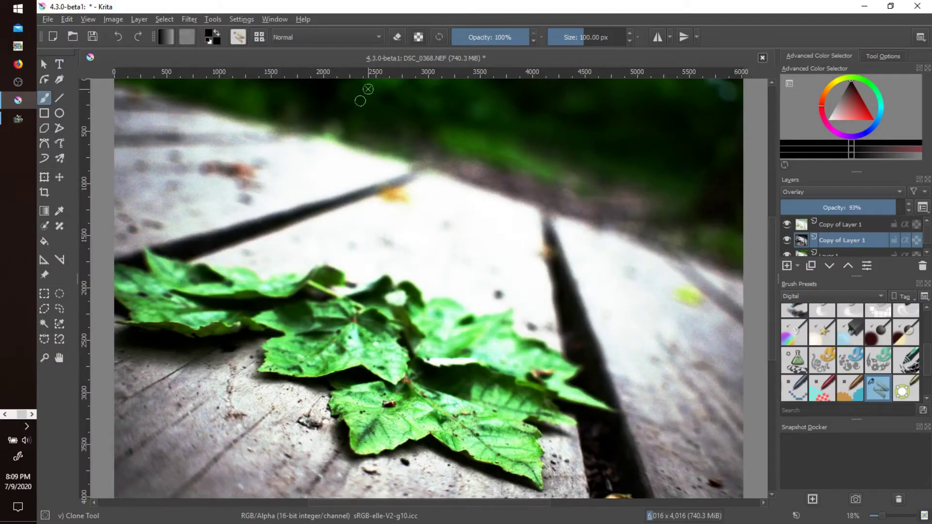
left_click_drag(893, 207, 844, 207)
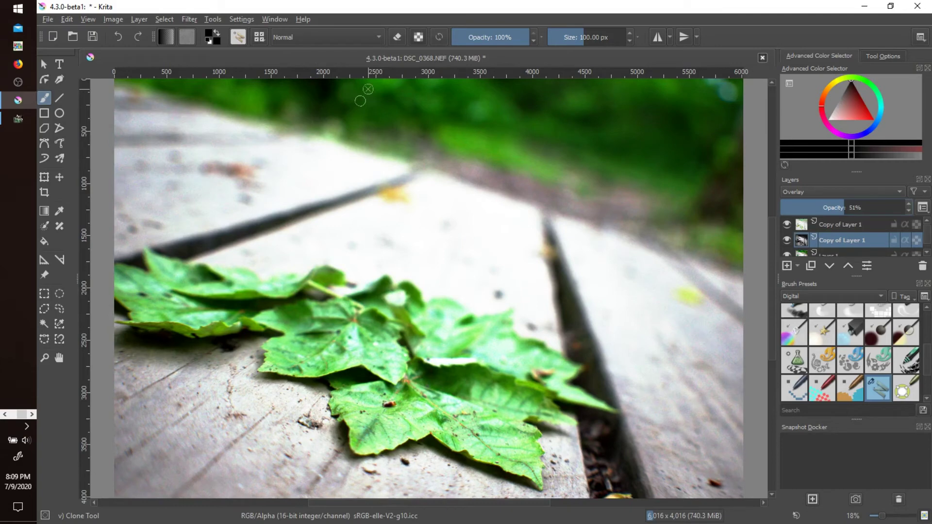
left_click_drag(846, 207, 853, 207)
Select the original Layer 1, start the Levels filter on it and raise the input black point to 42.
scroll(851, 236, "down", 1)
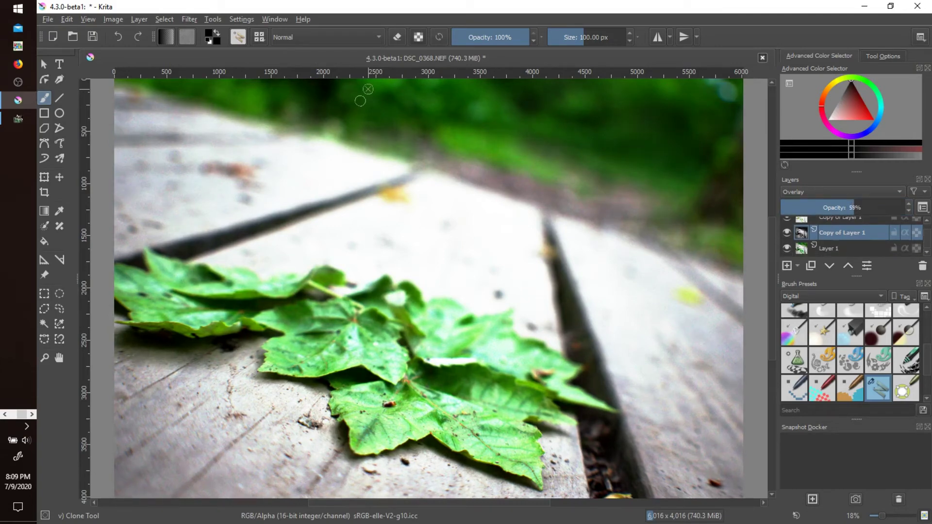
left_click(842, 248)
left_click(189, 19)
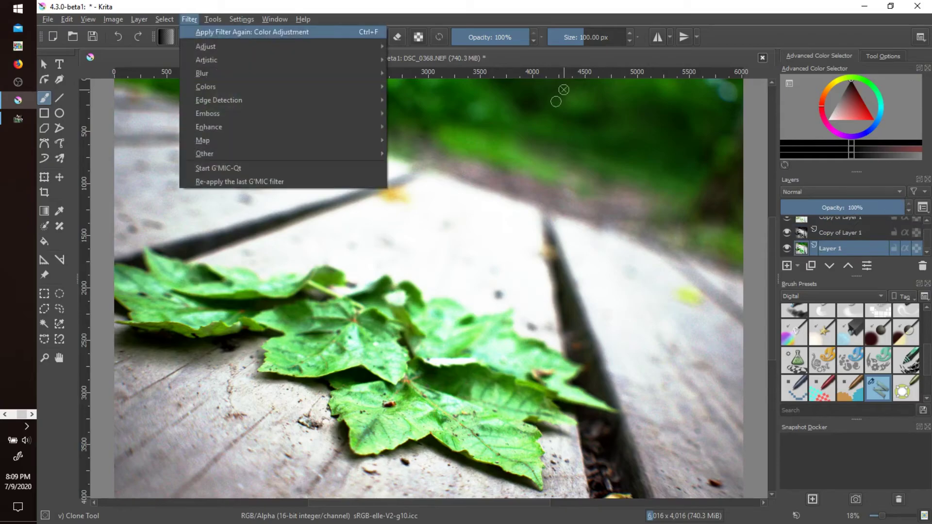
mouse_move(205, 47)
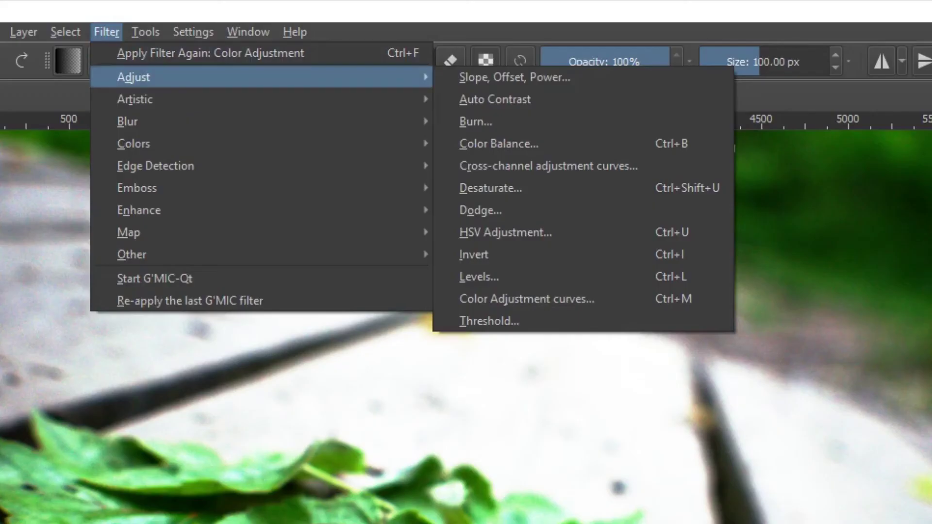
key("Right")
key("Down")
key("Down")
key("Down")
key("Down")
key("Down")
key("Up")
key("Up")
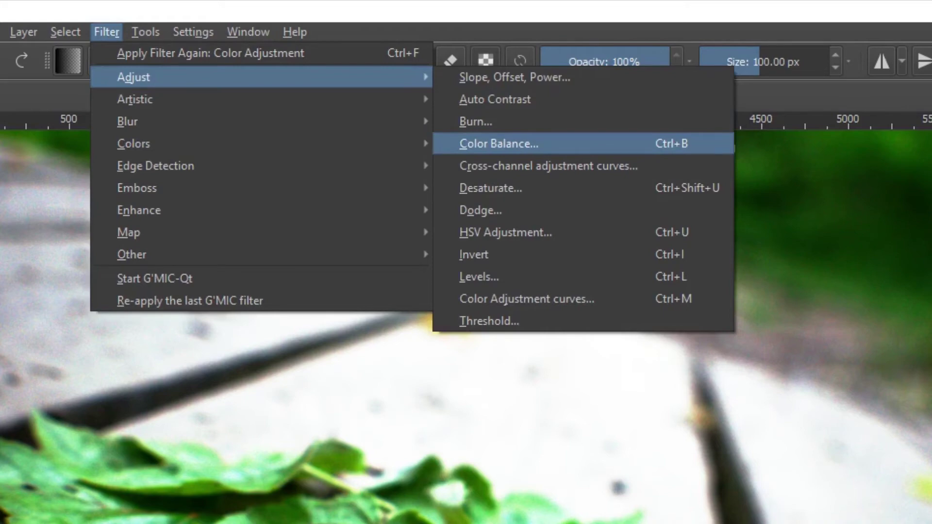
left_click(479, 277)
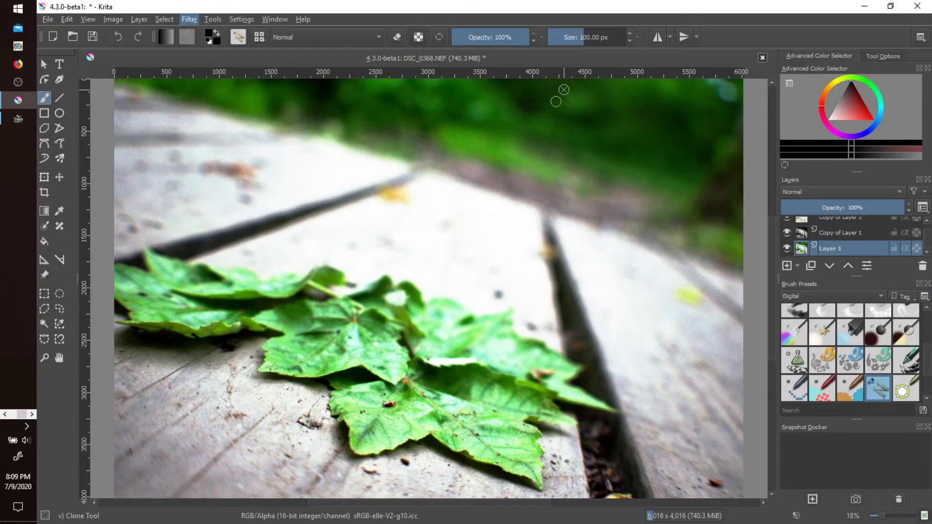
mouse_move(683, 292)
left_mouse_down()
mouse_move(631, 292)
mouse_move(683, 292)
left_mouse_up()
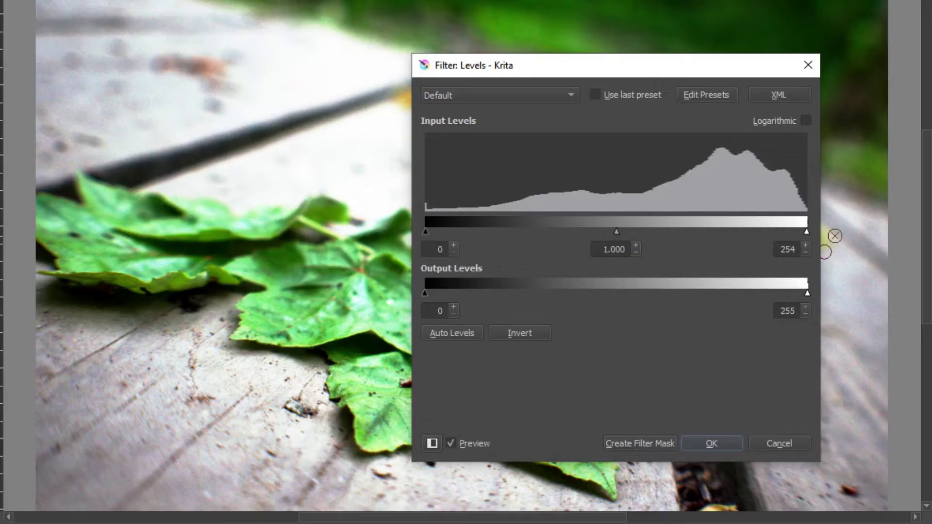
left_click_drag(401, 292, 432, 291)
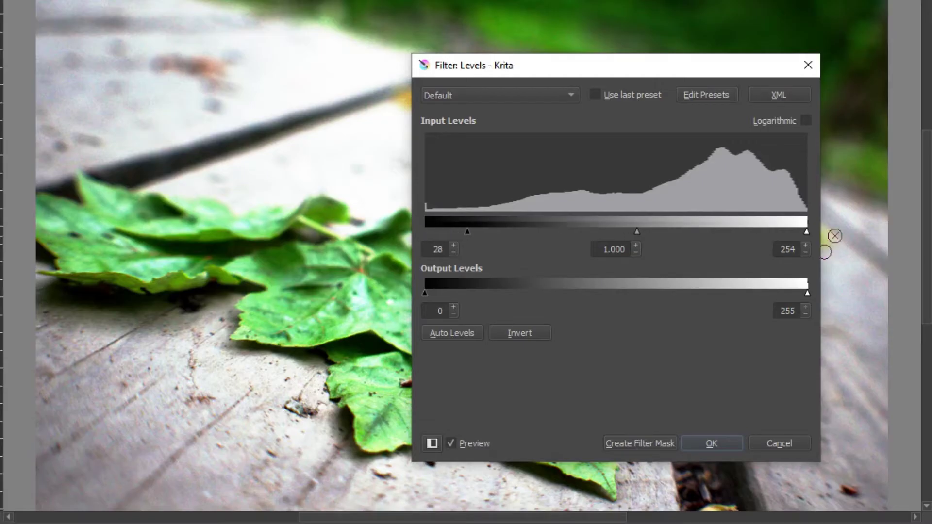
left_click_drag(467, 232, 487, 232)
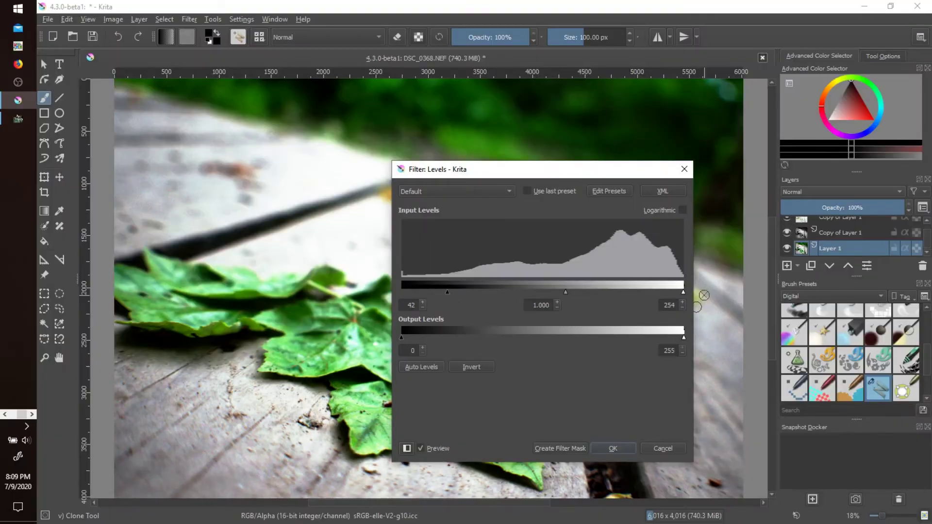
Move the Levels dialog off the leaves, raise the input black point to 64 and apply the filter.
left_click_drag(591, 170, 755, 104)
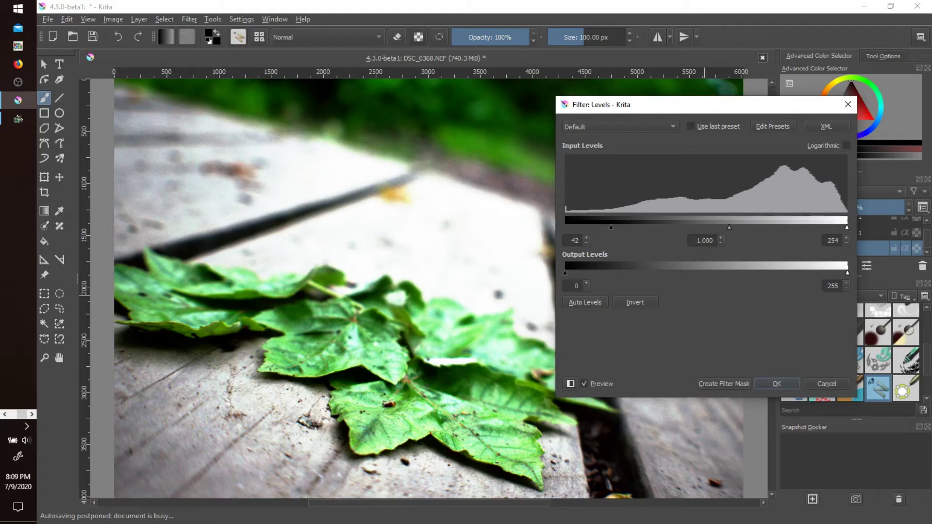
left_click_drag(567, 273, 576, 273)
left_click_drag(575, 272, 565, 272)
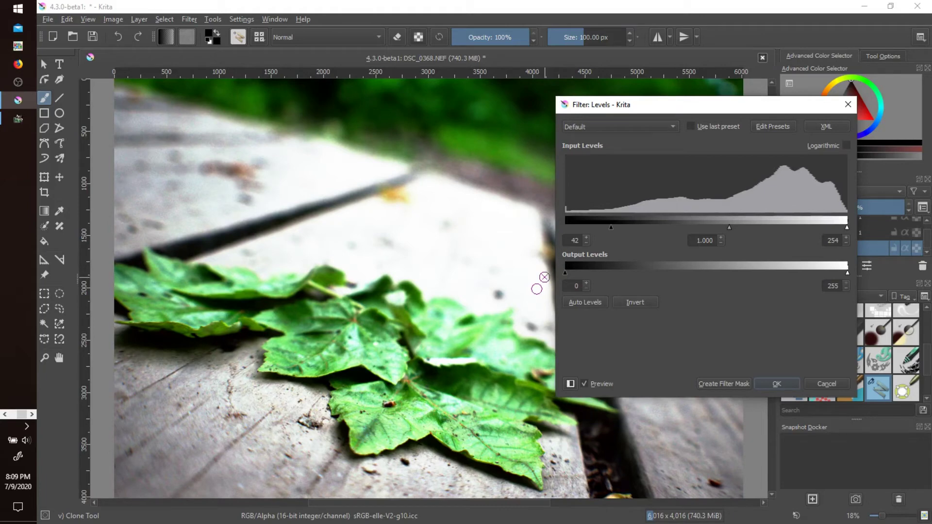
left_click_drag(619, 227, 620, 227)
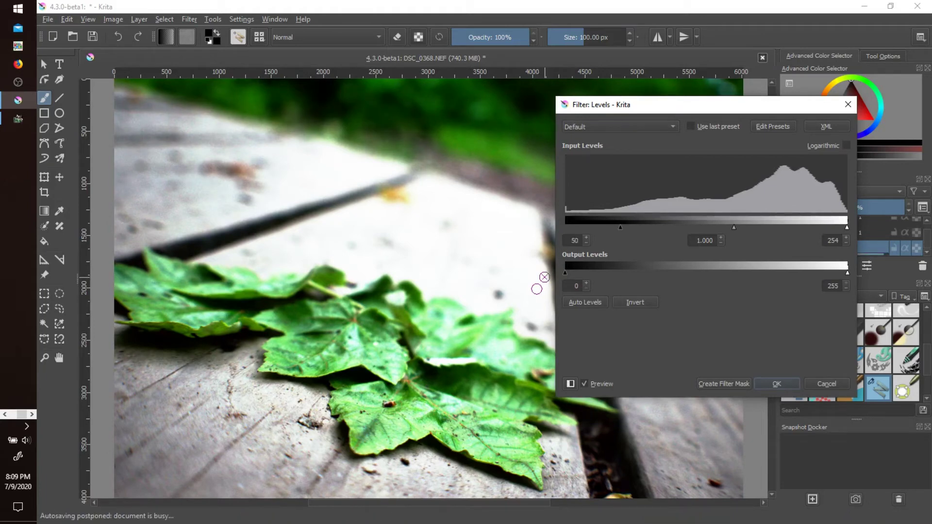
left_click_drag(627, 227, 636, 228)
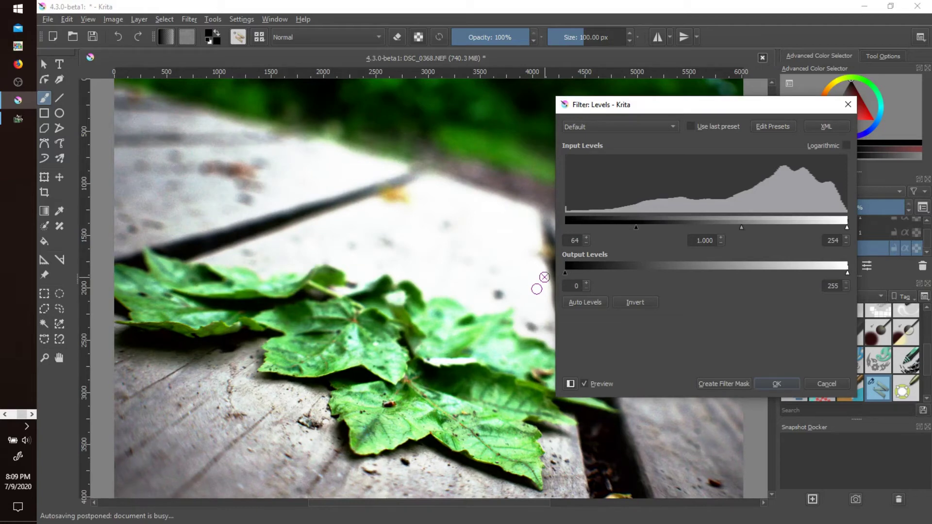
key("Return")
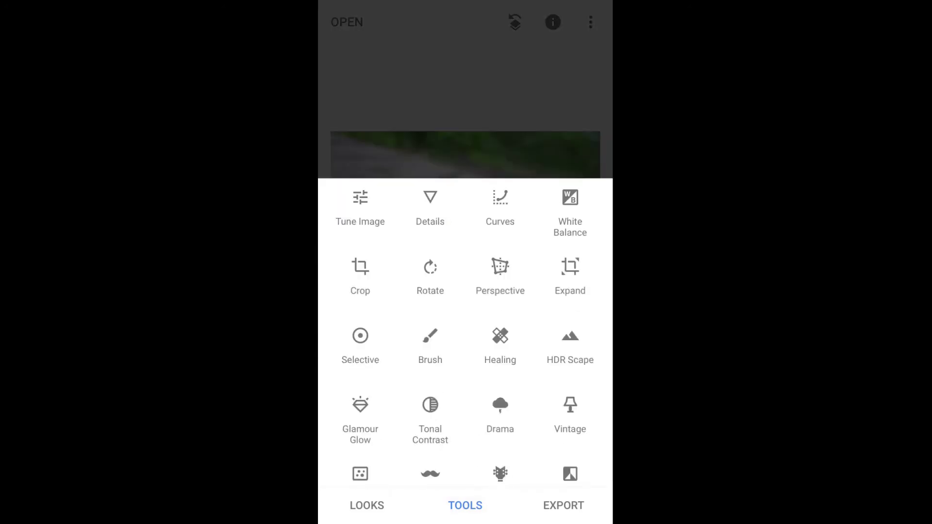
Switch to Snapseed and apply HDR Scape in the Nature style with Filter Strength +24 and Saturation +10.
scroll(465, 332, "down", 5)
scroll(465, 332, "up", 4)
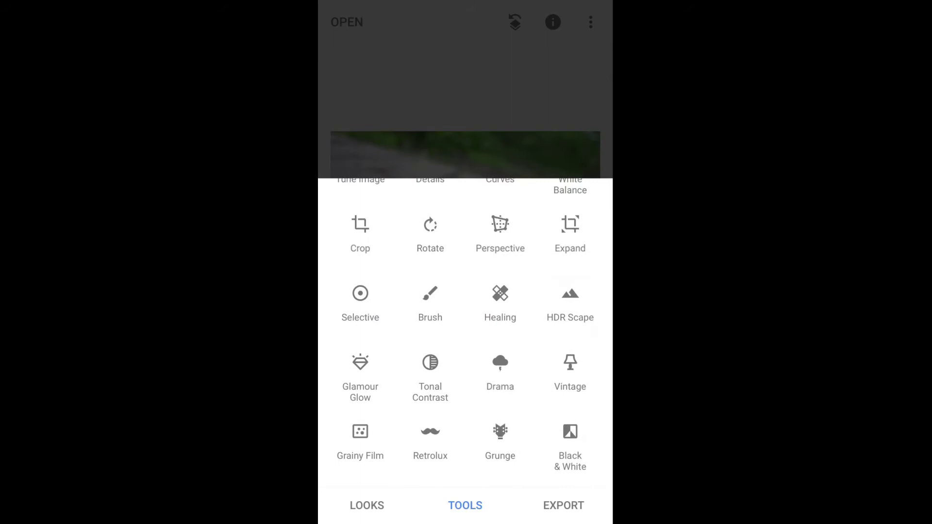
left_click(570, 303)
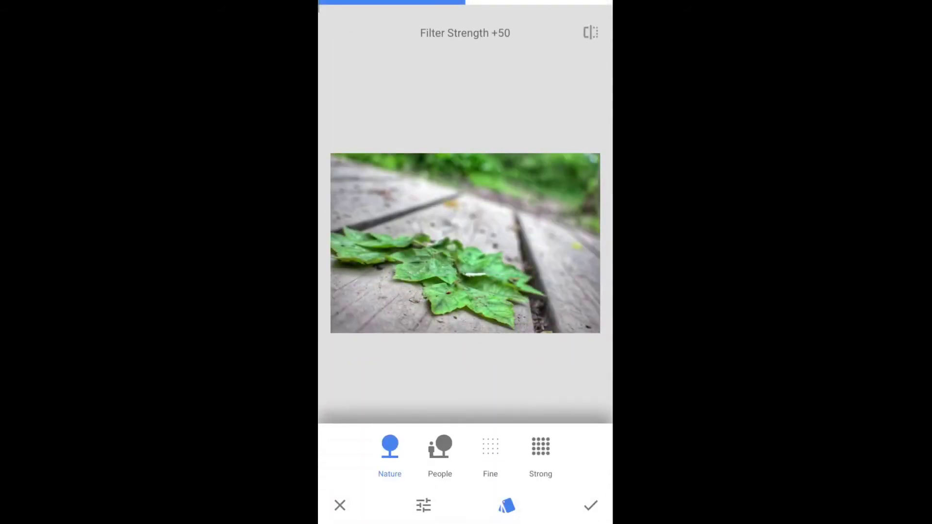
left_click_drag(465, 243, 389, 242)
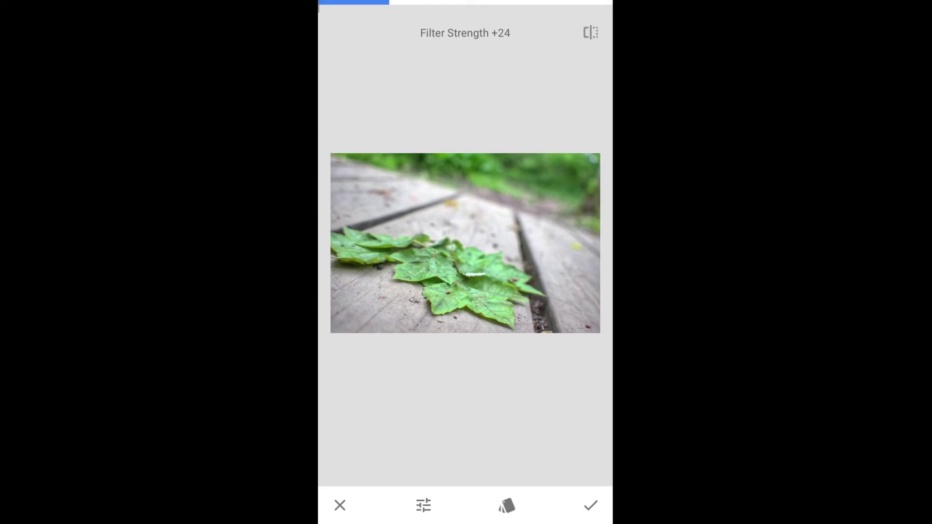
left_click_drag(465, 262, 408, 243)
mouse_move(465, 263)
left_mouse_down()
mouse_move(465, 225)
mouse_move(466, 243)
mouse_move(496, 243)
mouse_move(480, 252)
left_mouse_up()
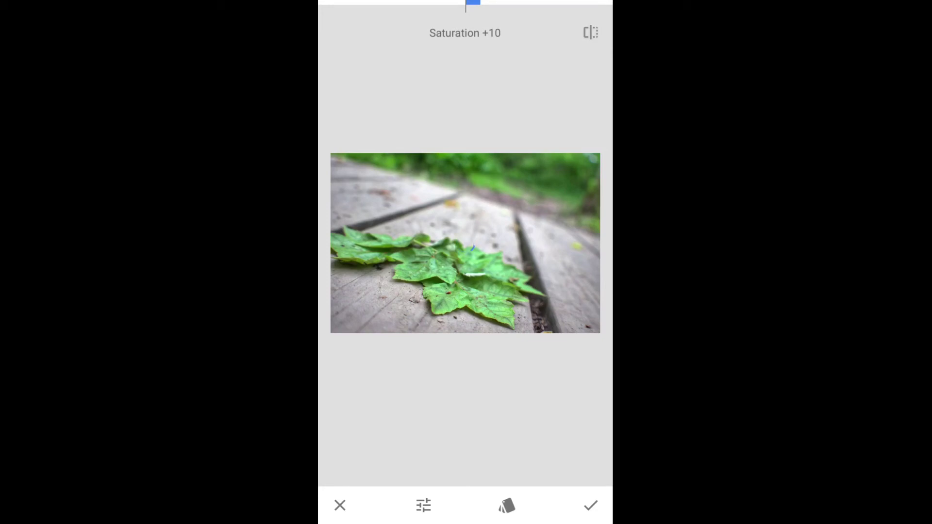
left_click(590, 505)
Adjust the photo with Tune Image, setting Brightness to -4 and Contrast to +17, and select Highlights.
left_click(465, 505)
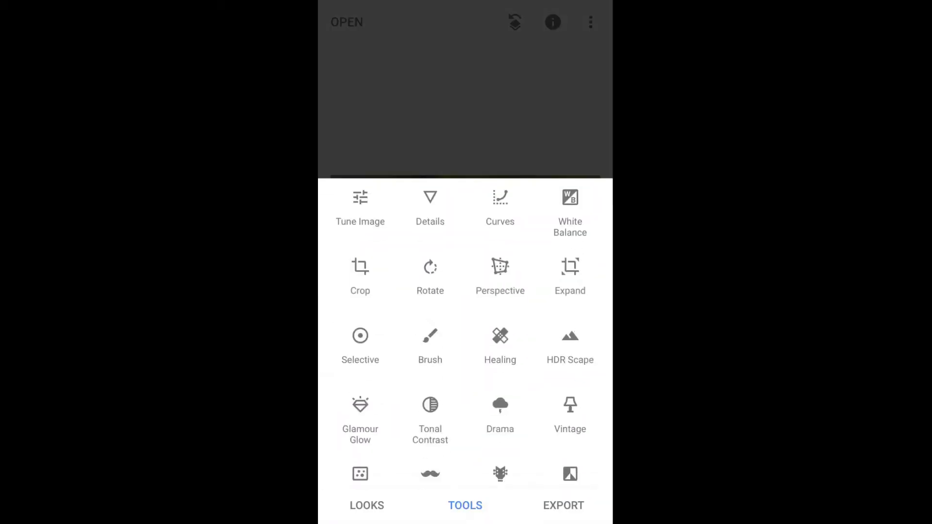
scroll(465, 330, "down", 5)
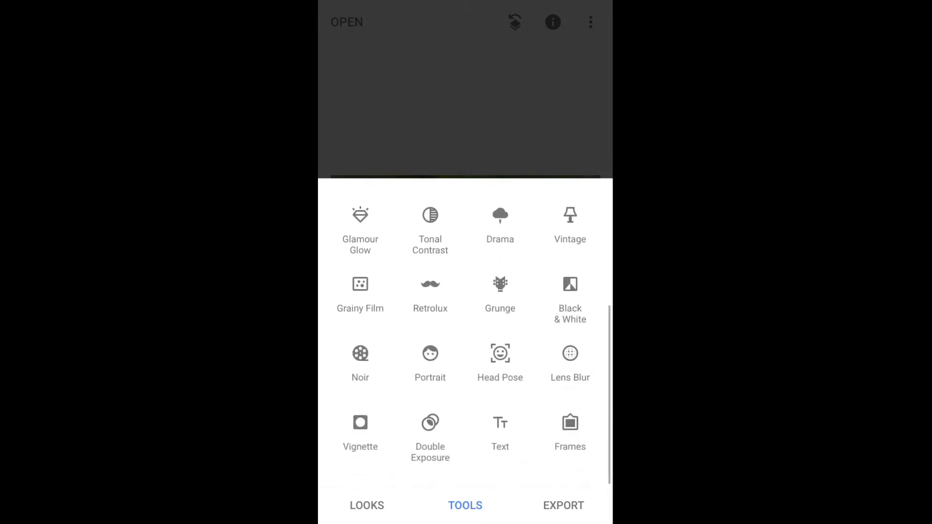
scroll(465, 332, "up", 1)
scroll(465, 333, "down", 1)
scroll(465, 330, "up", 5)
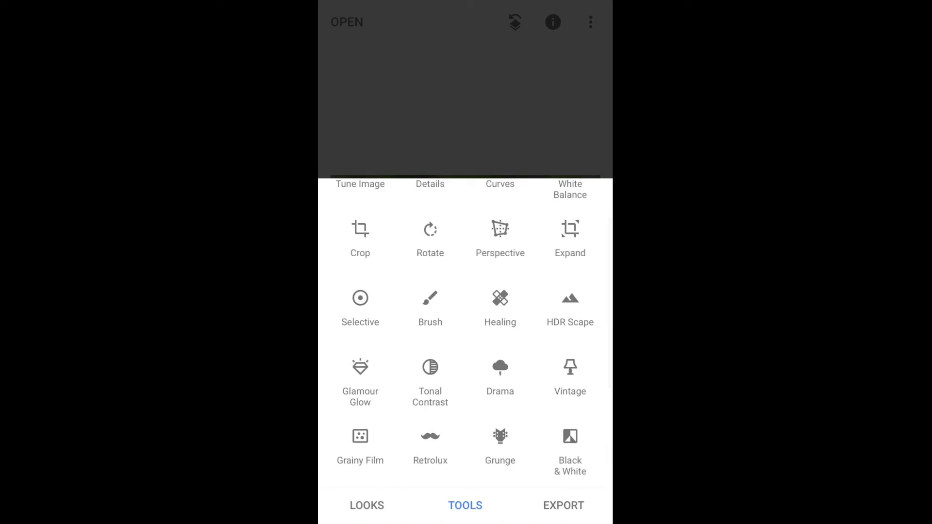
left_click(360, 221)
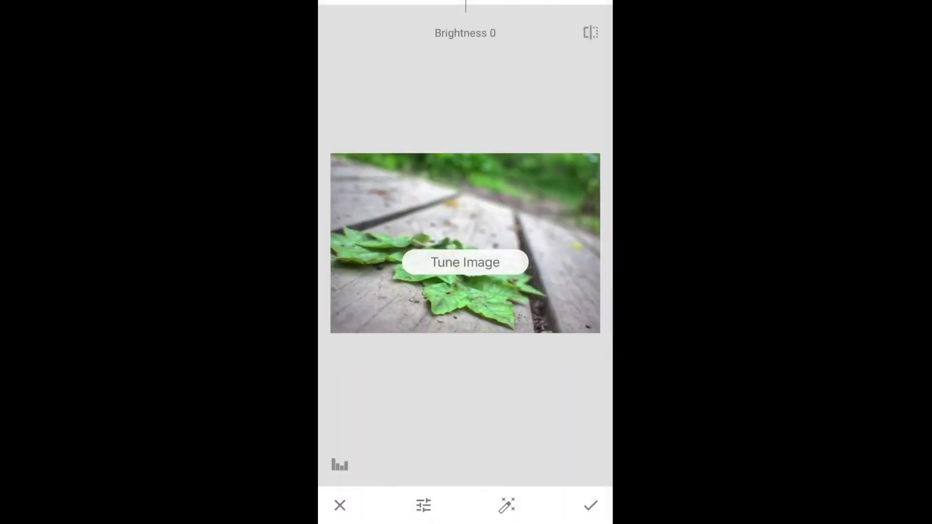
left_click_drag(465, 291, 501, 291)
left_click_drag(465, 262, 465, 135)
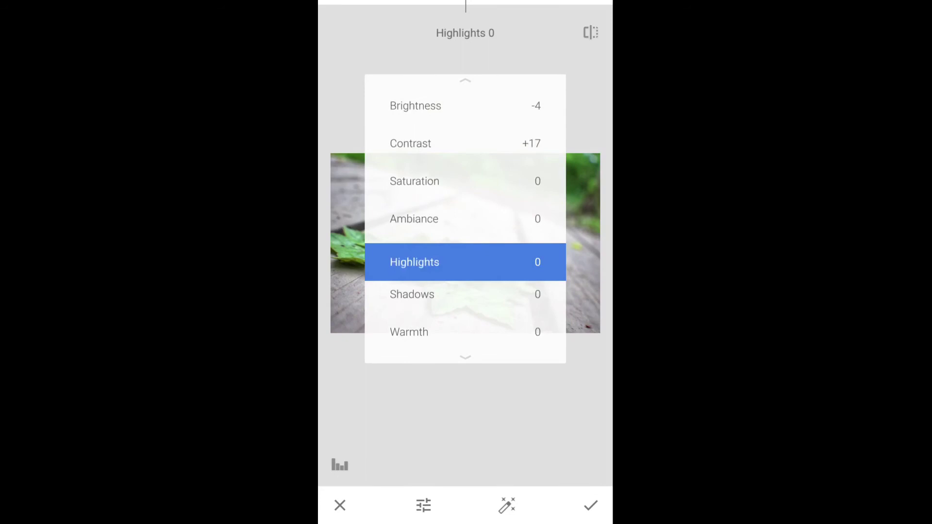